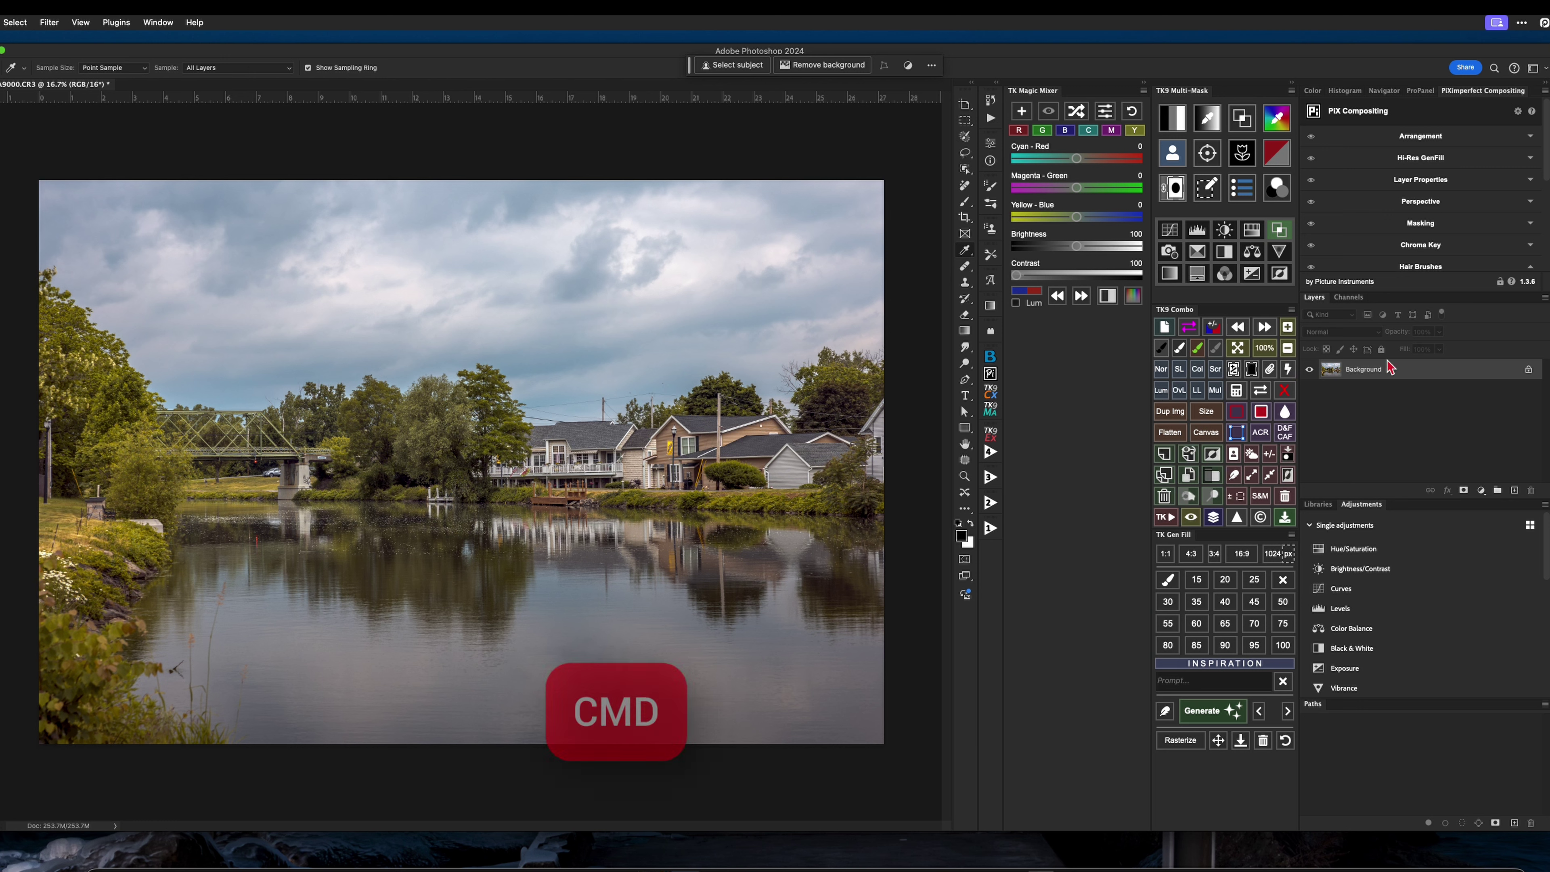
- Create an inverted duplicate of the Background layer and set its blend mode to Color
key("super+j")
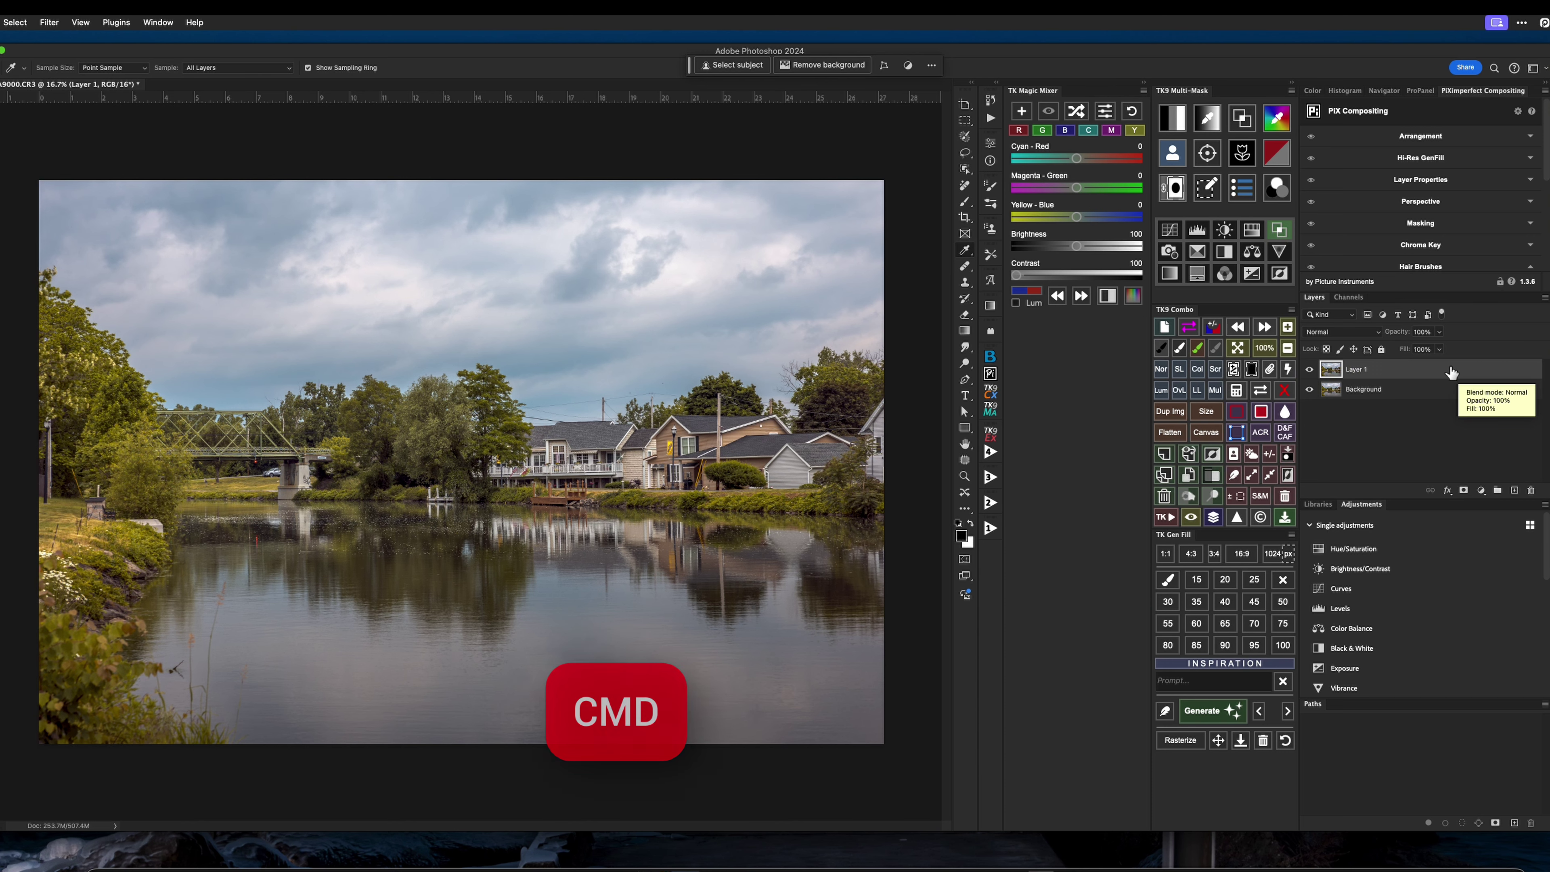
key("super+i")
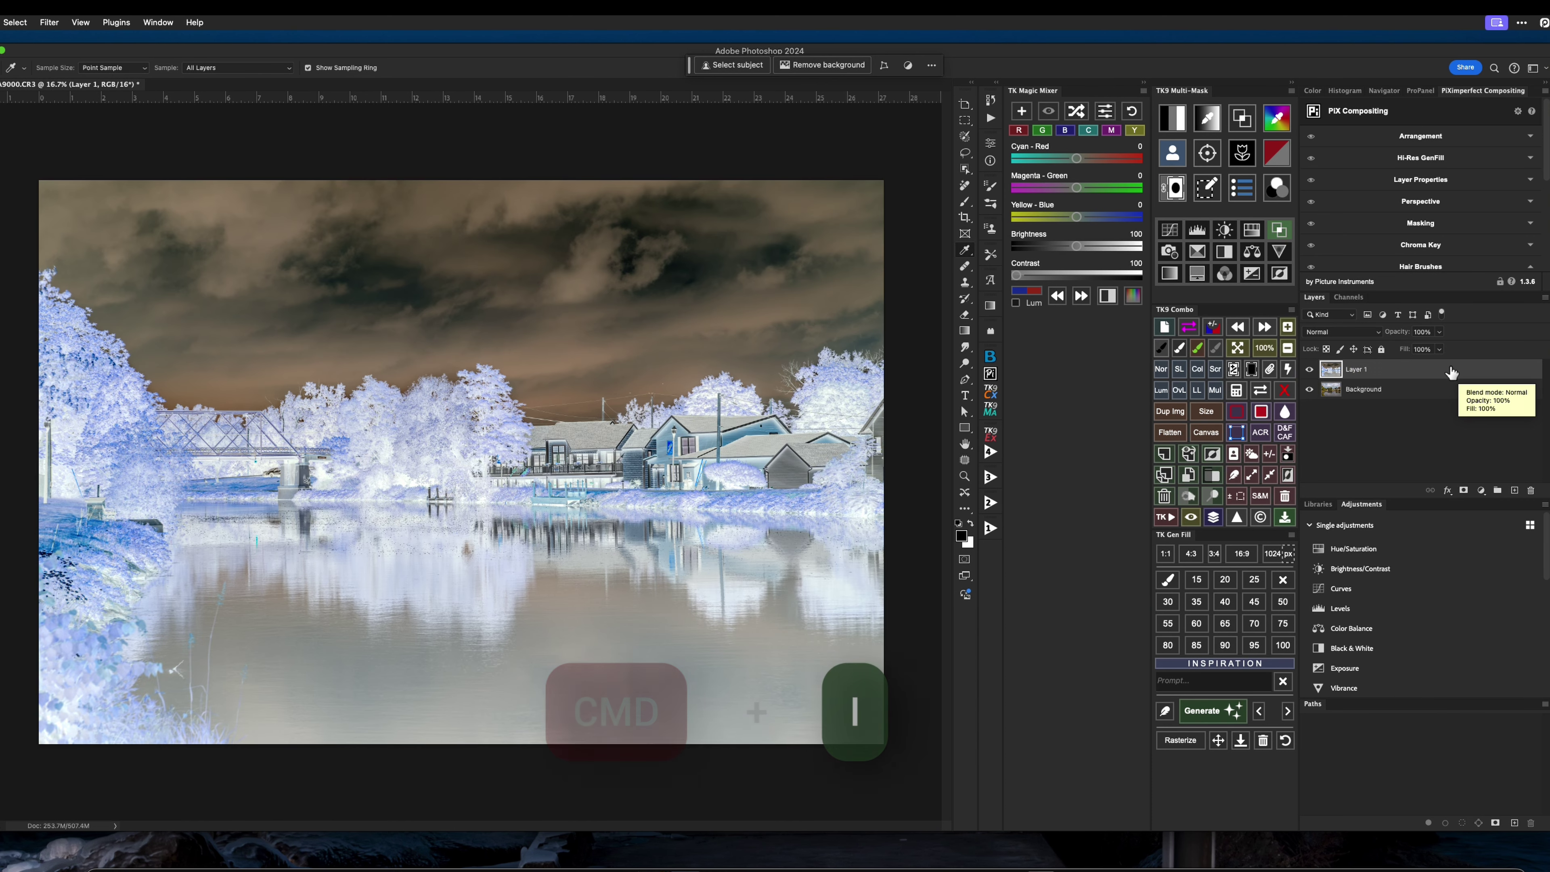
left_click(1346, 335)
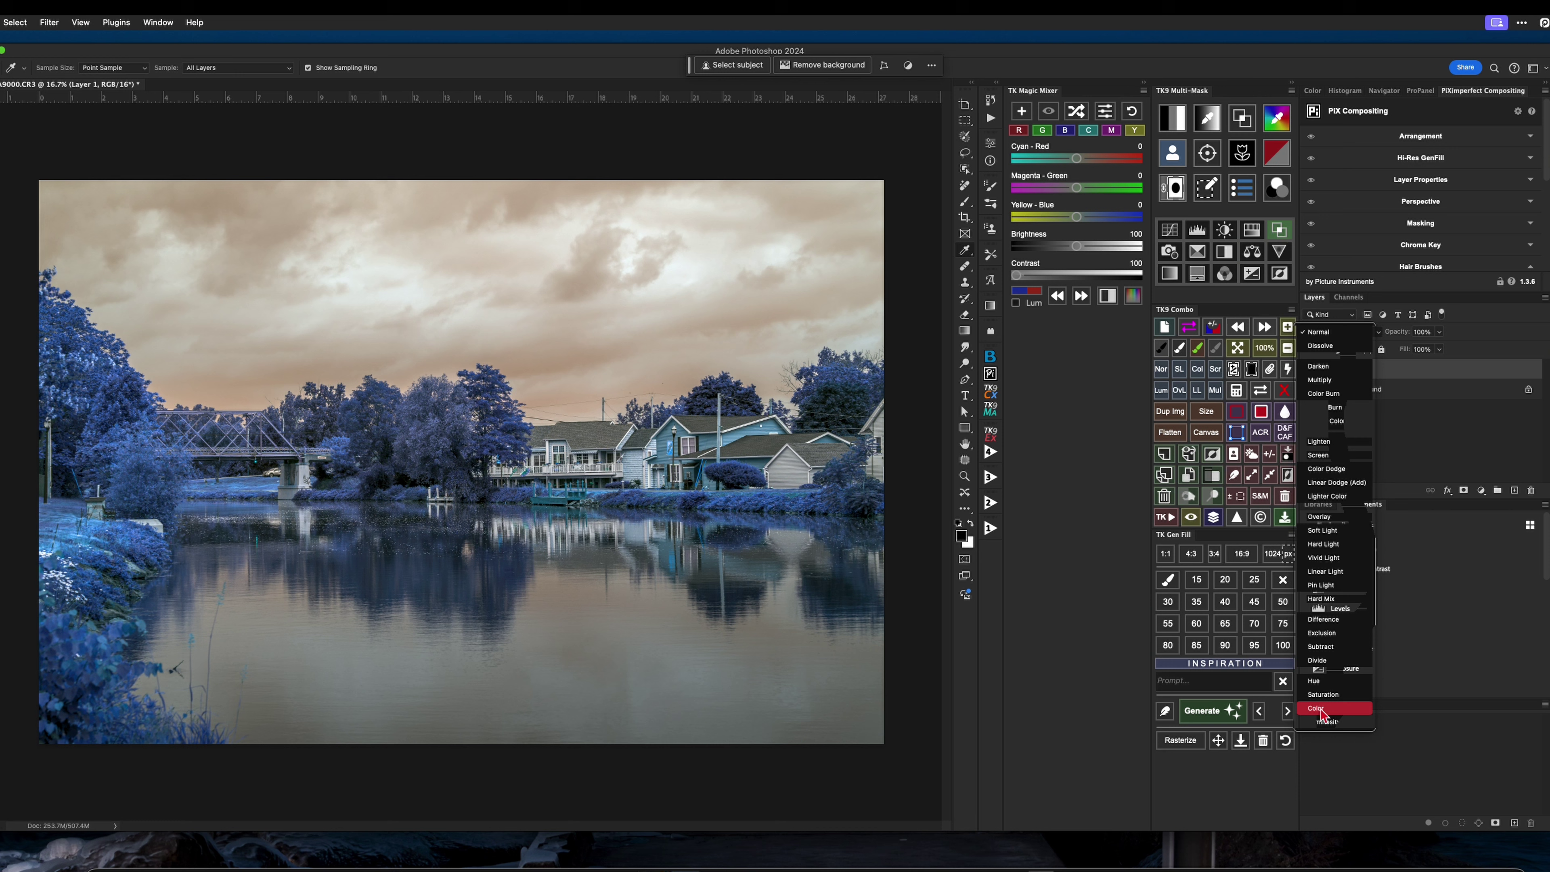
left_click(1323, 712)
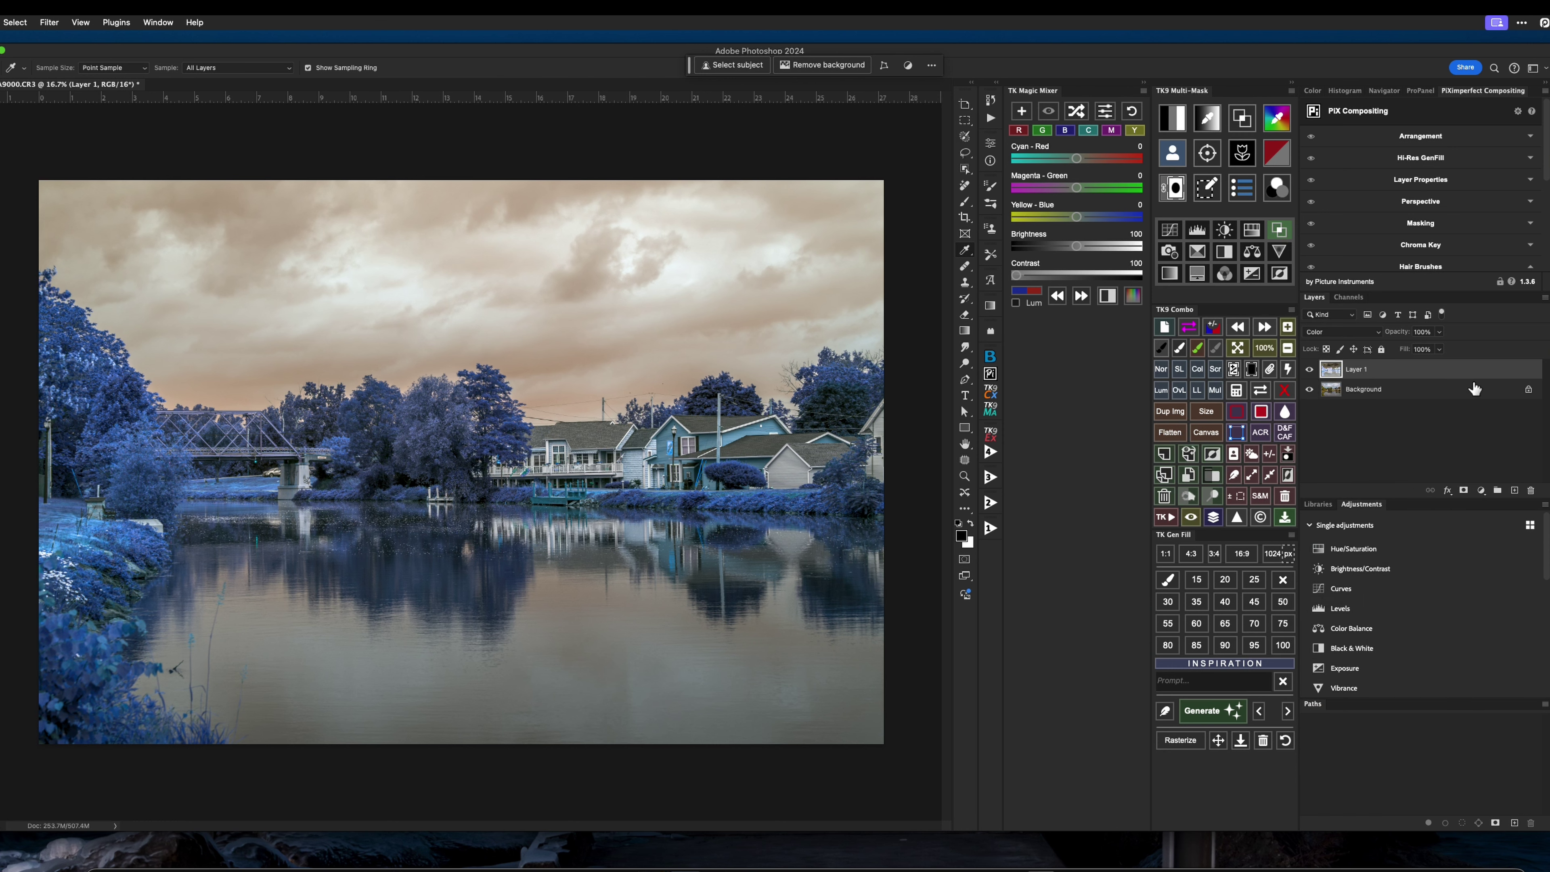
- Add a Channel Mixer adjustment layer and set its Red output channel to Red 0 and Blue 100
left_click(1482, 492)
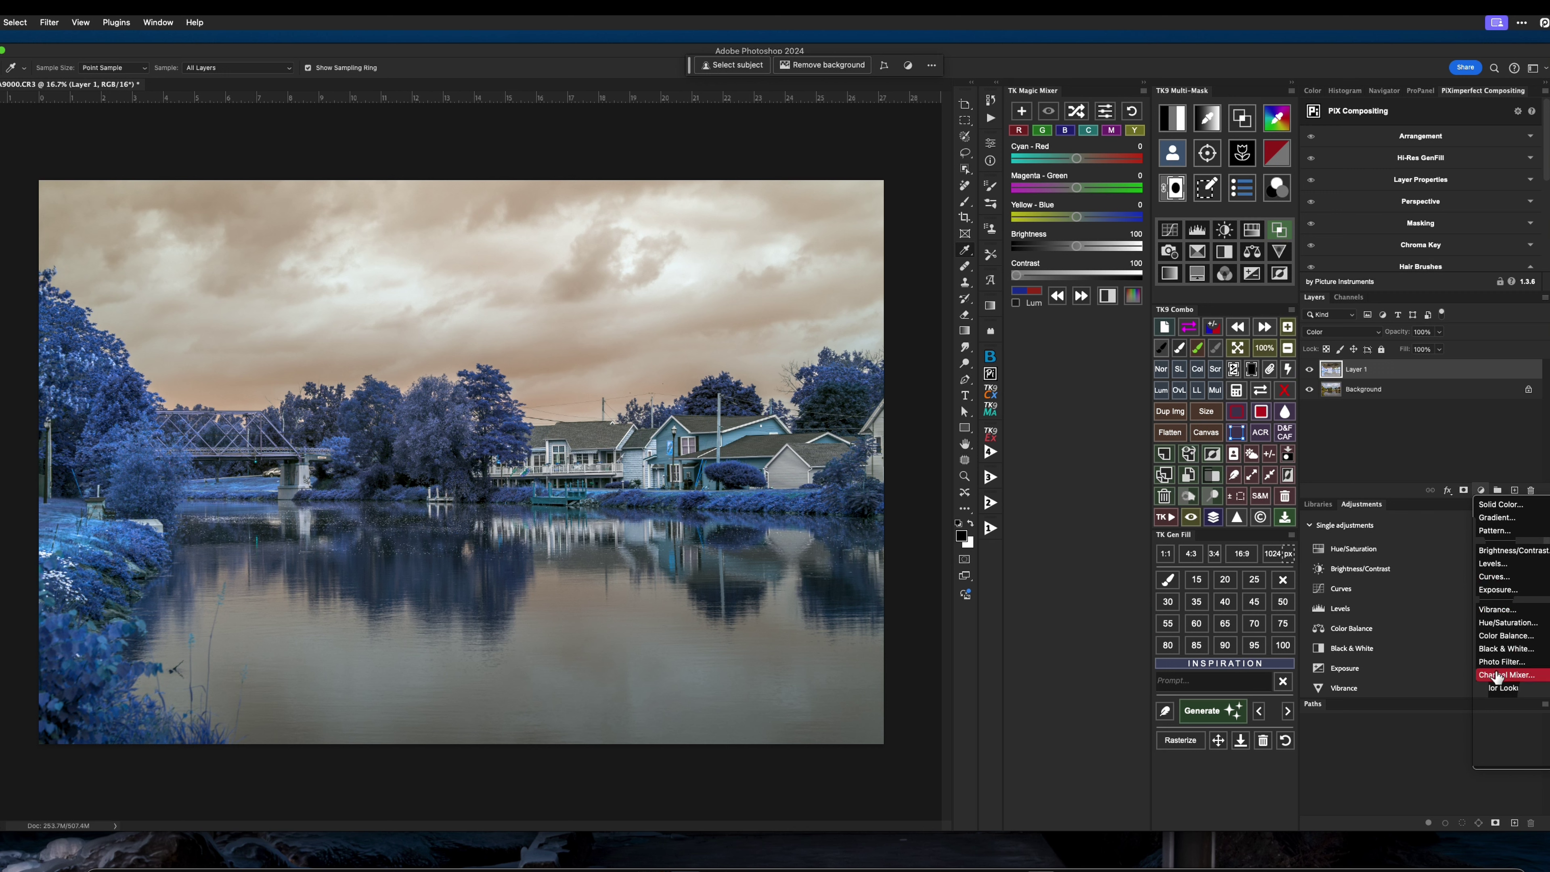
left_click(1495, 674)
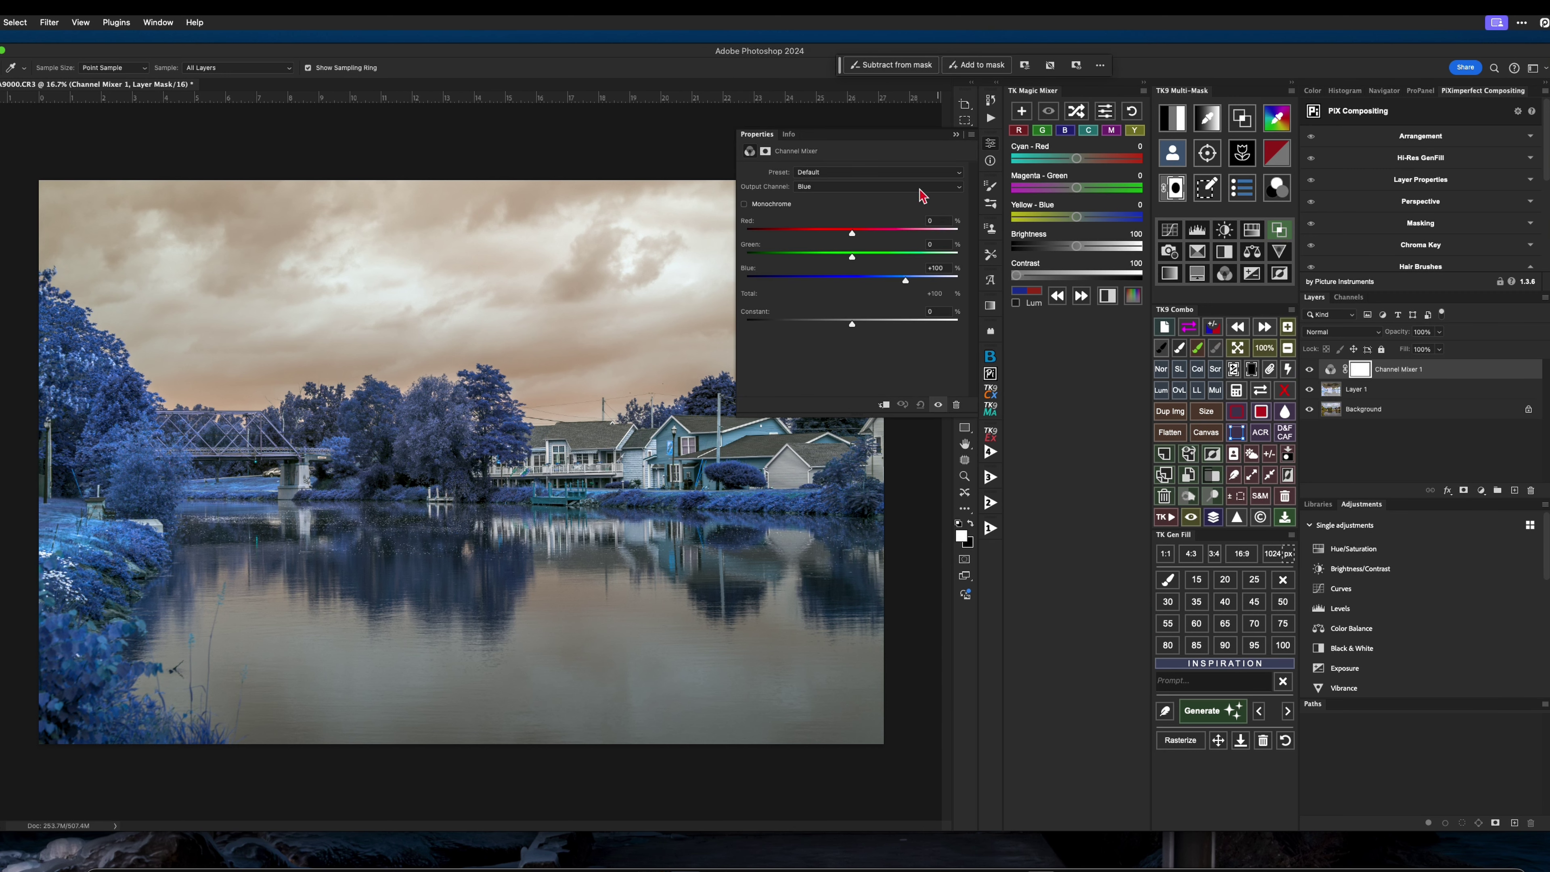
left_click(836, 187)
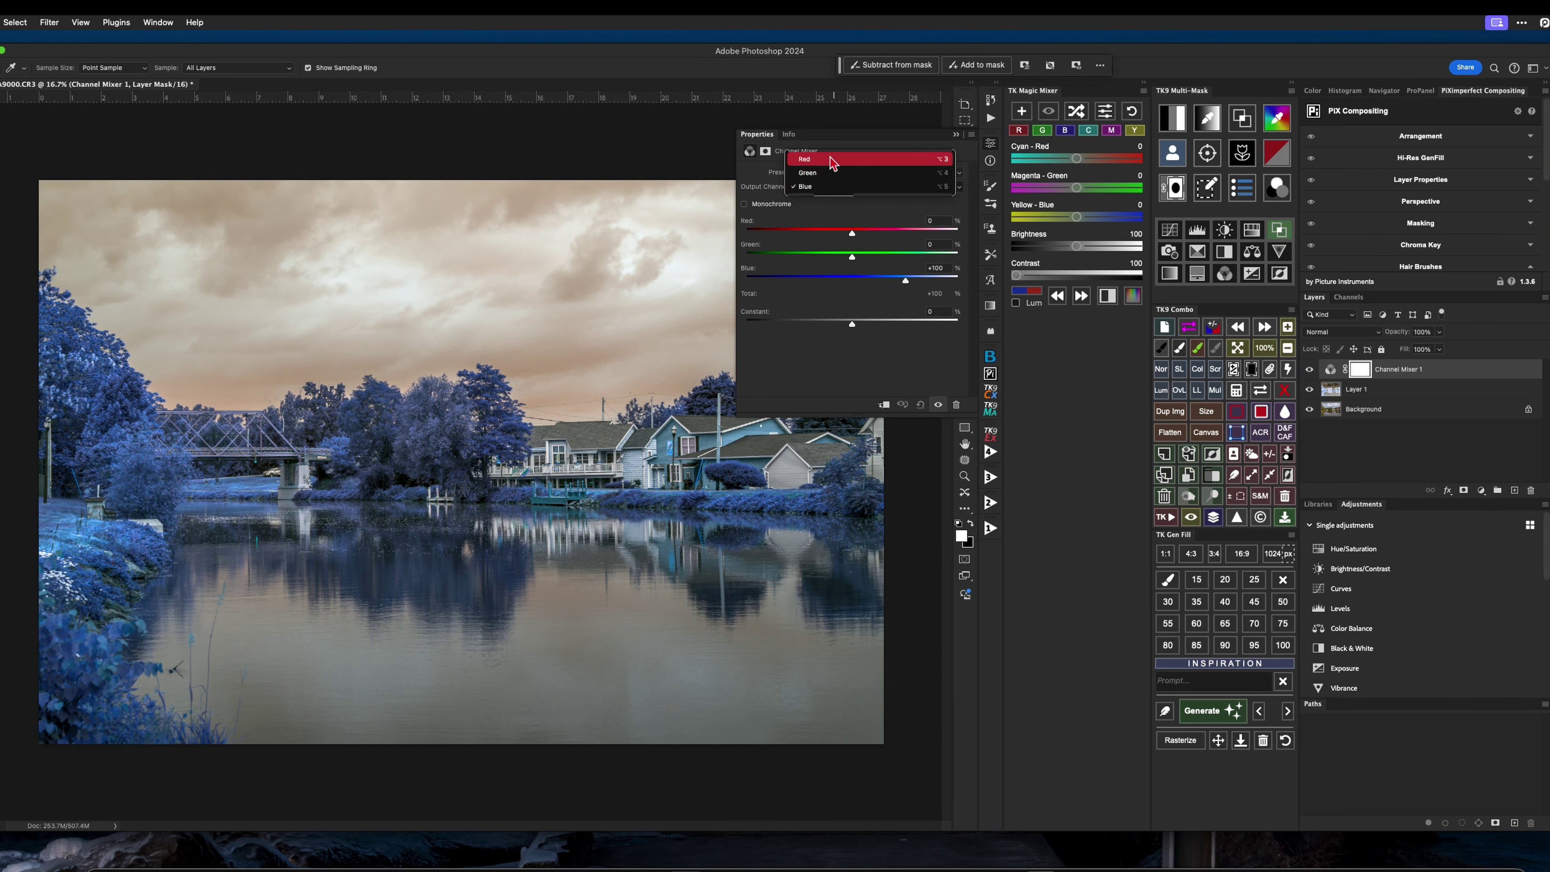
left_click(831, 160)
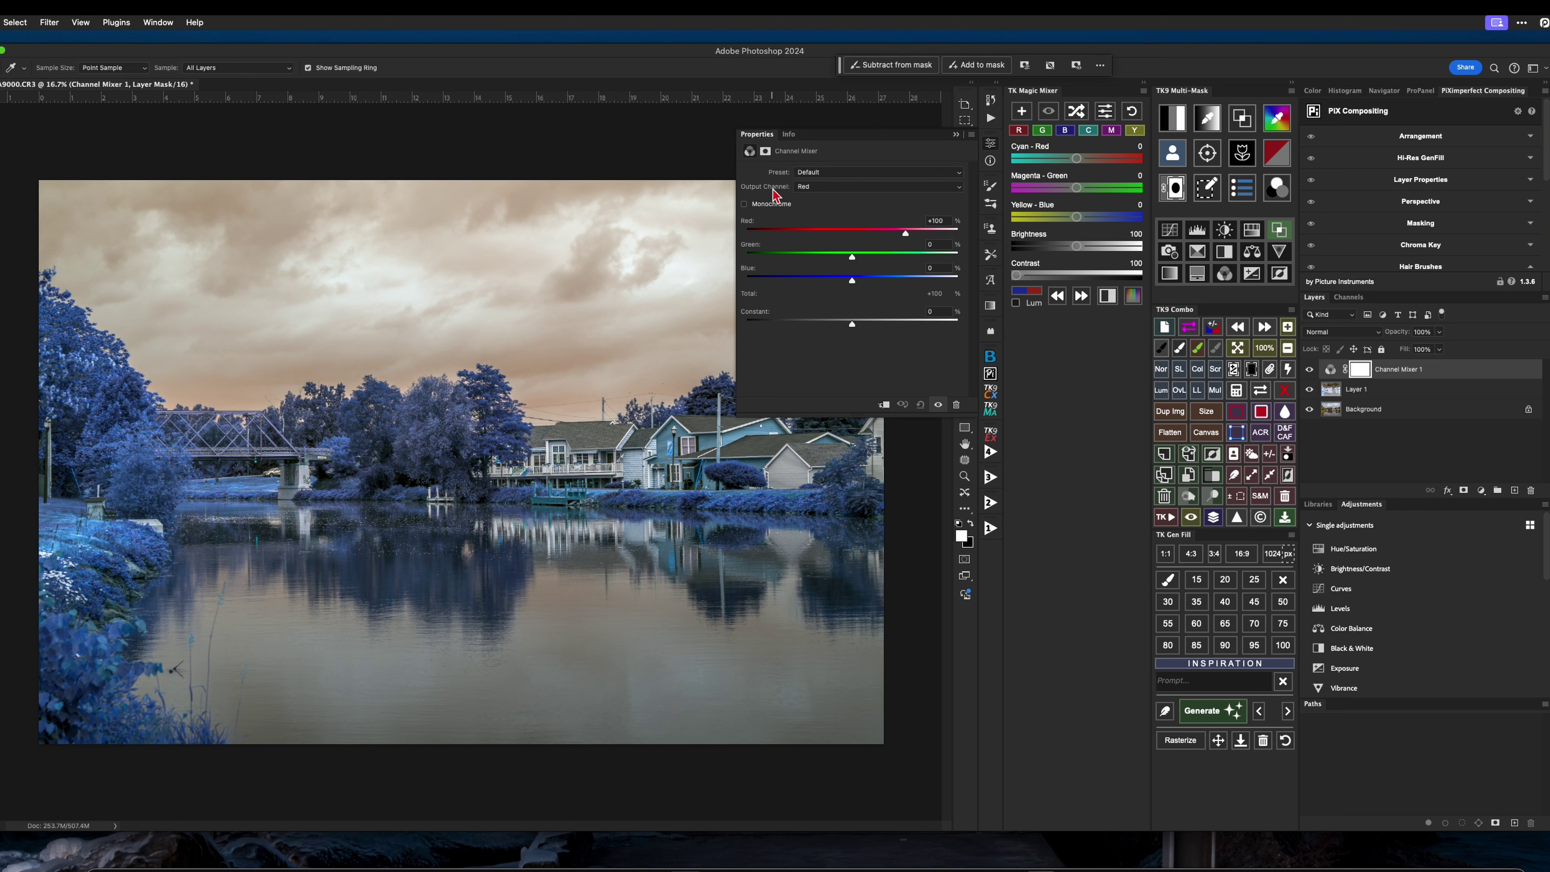
left_click_drag(944, 219, 922, 215)
left_click(950, 231)
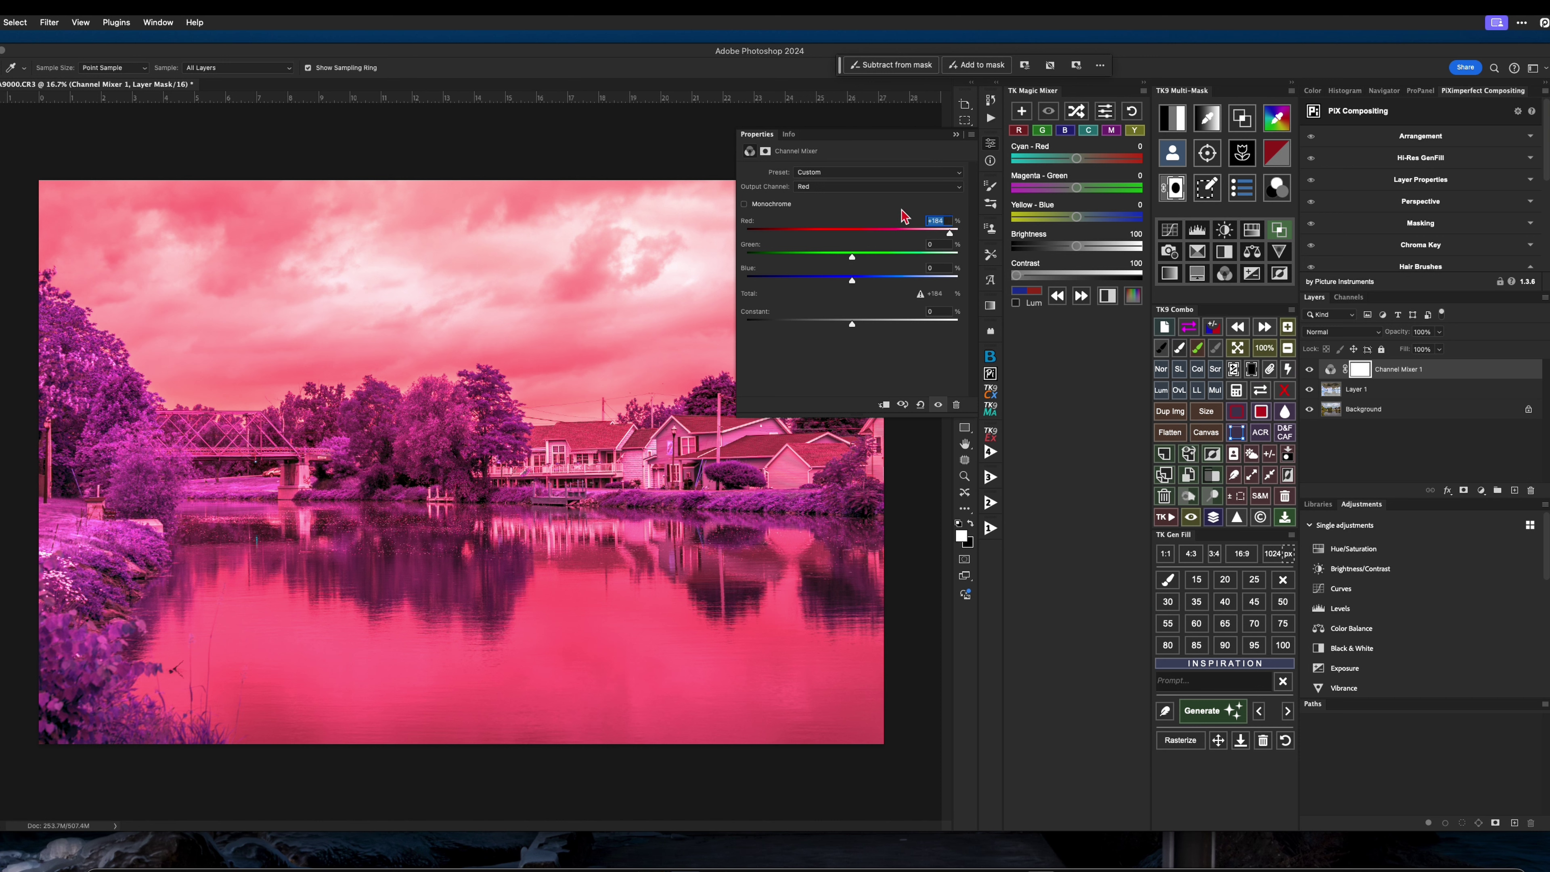
type("0")
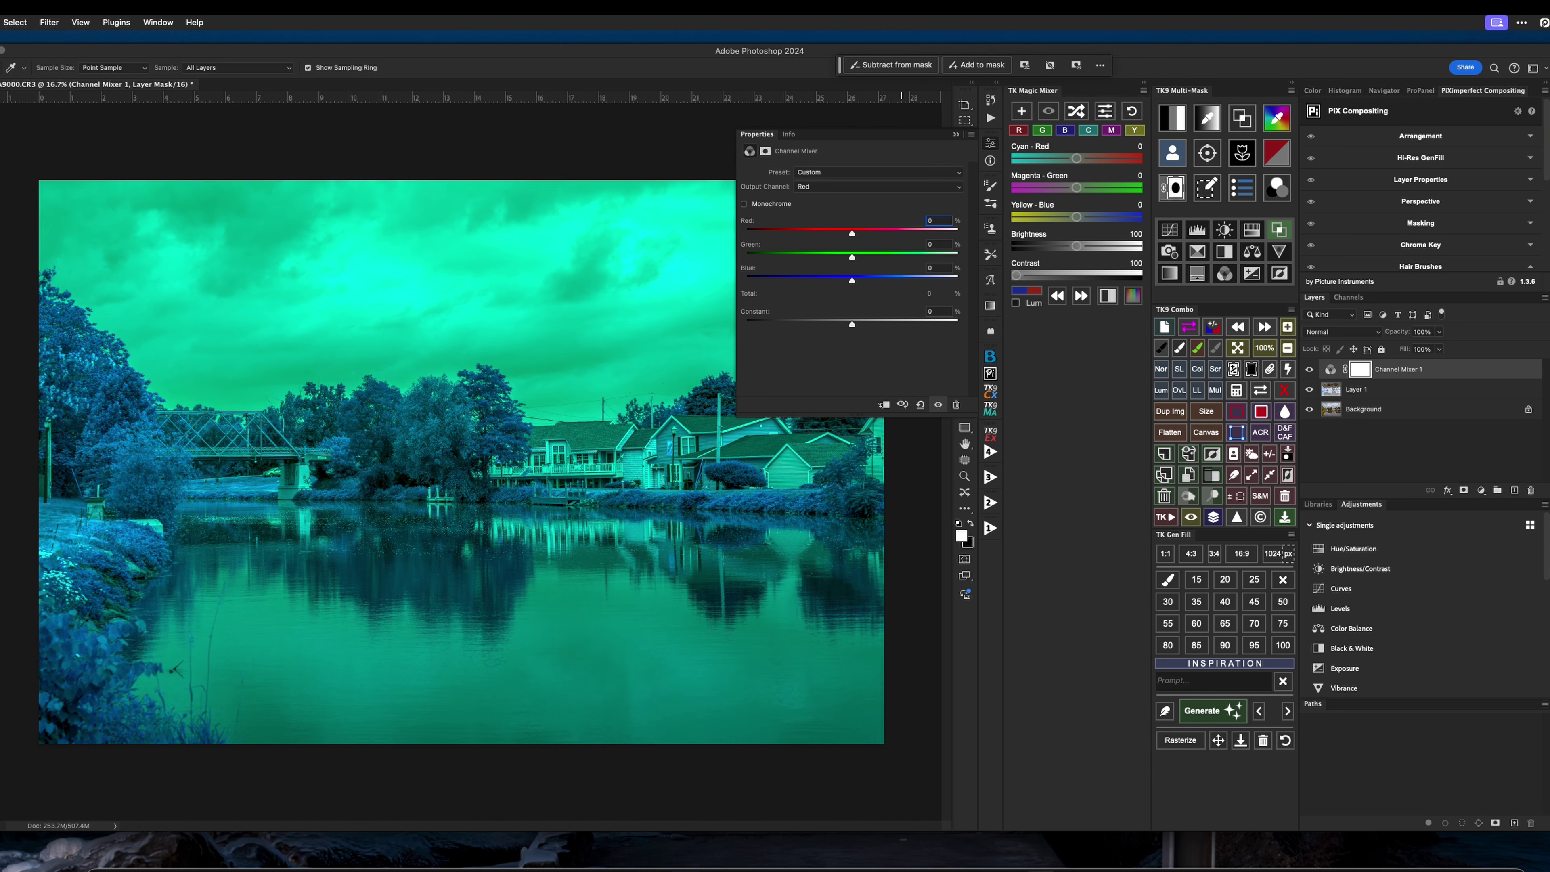
left_click(934, 267)
type("100")
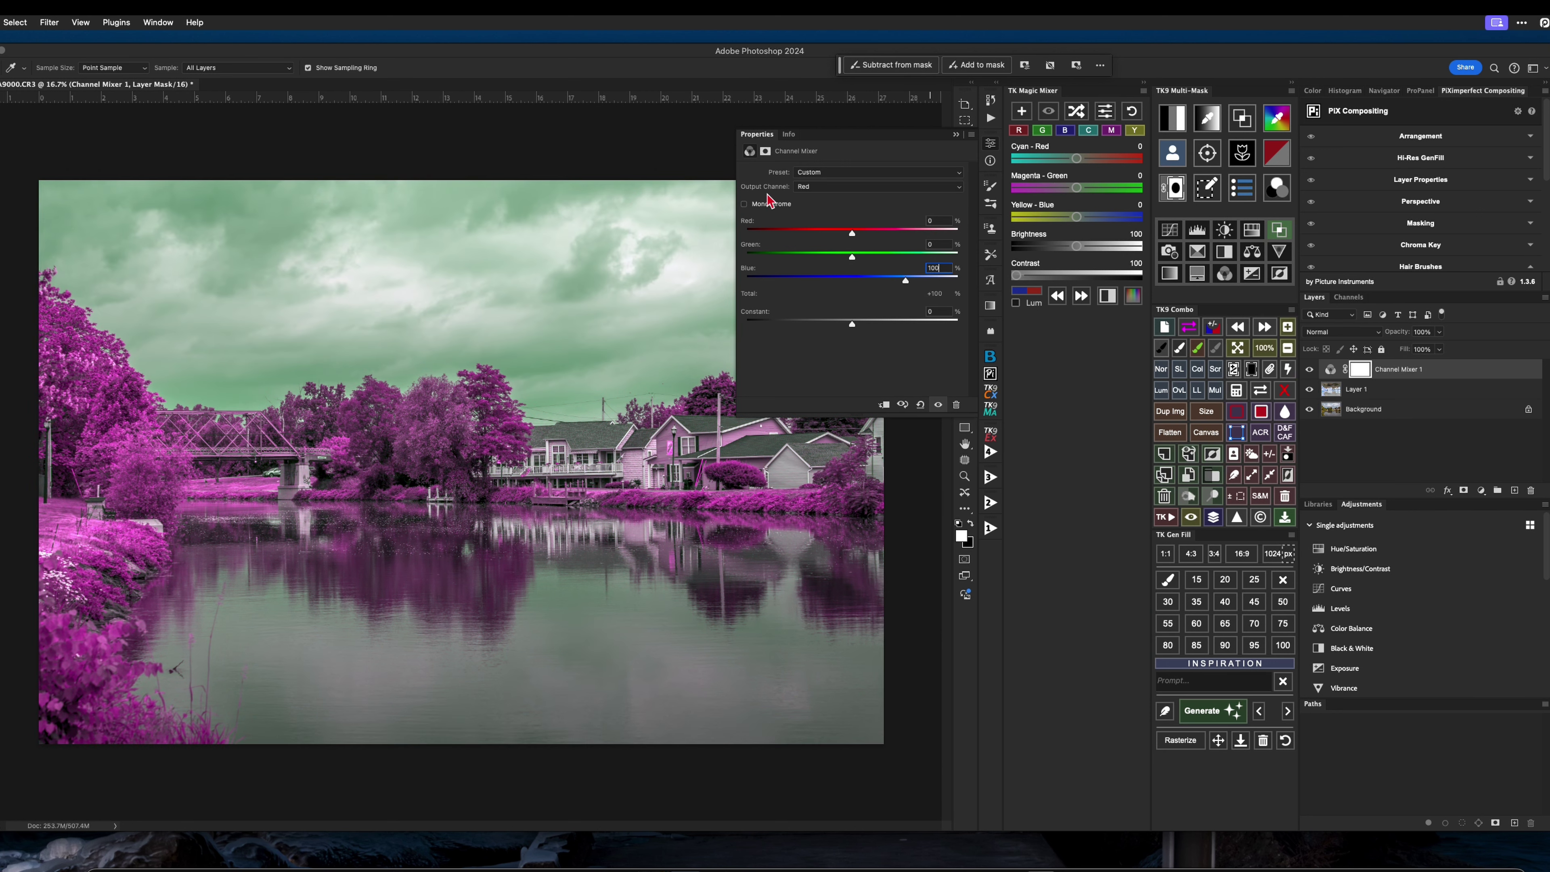
- Set the Channel Mixer's Blue output channel to Red 100 and Blue 0
left_click(843, 189)
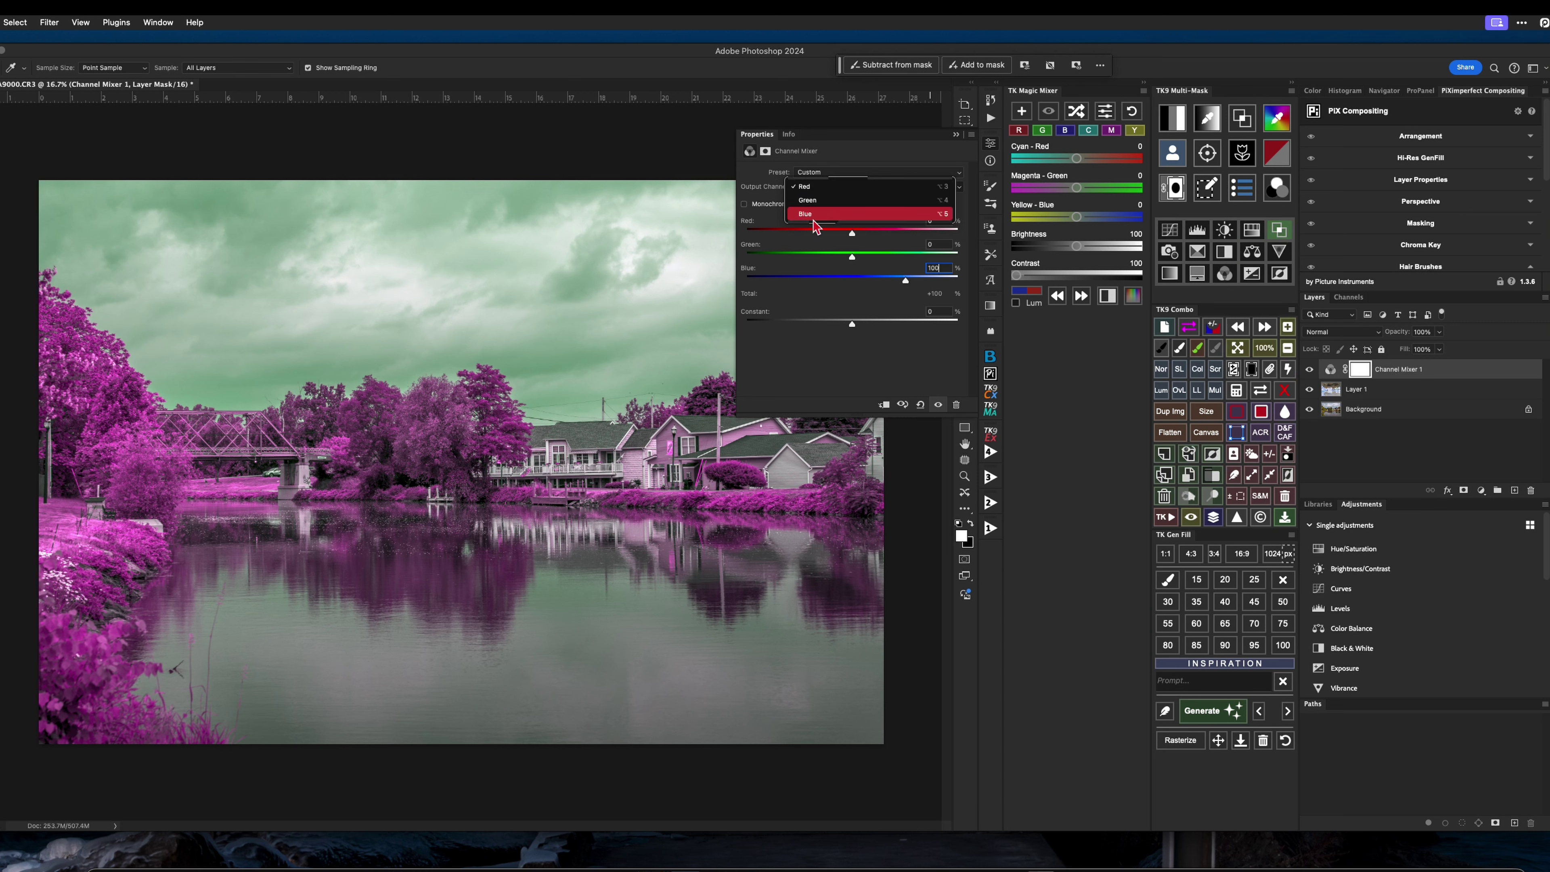
left_click(816, 217)
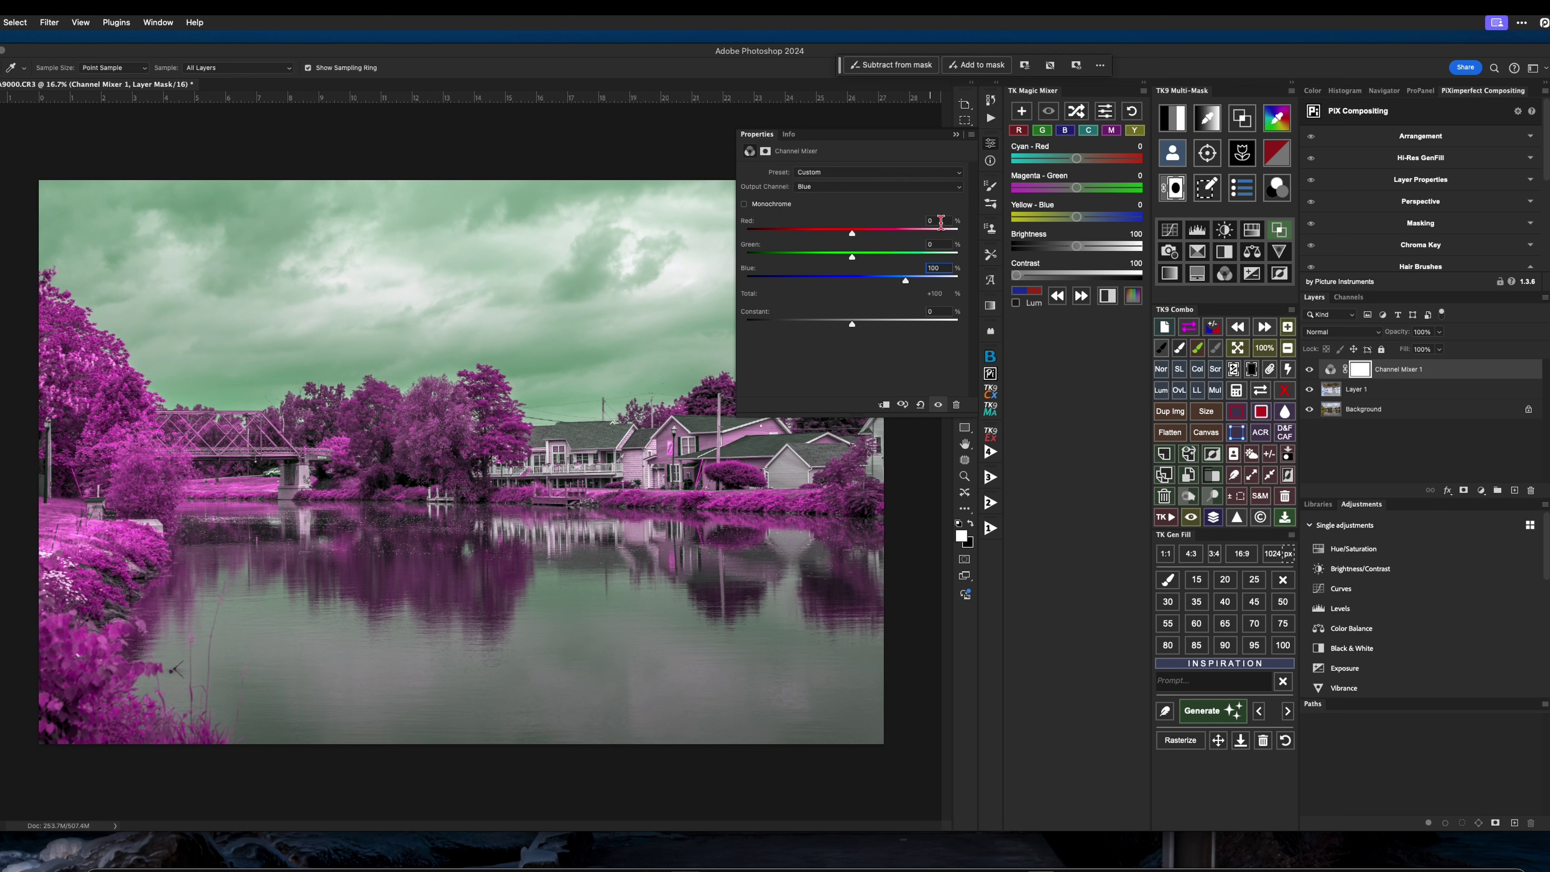
left_click(925, 221)
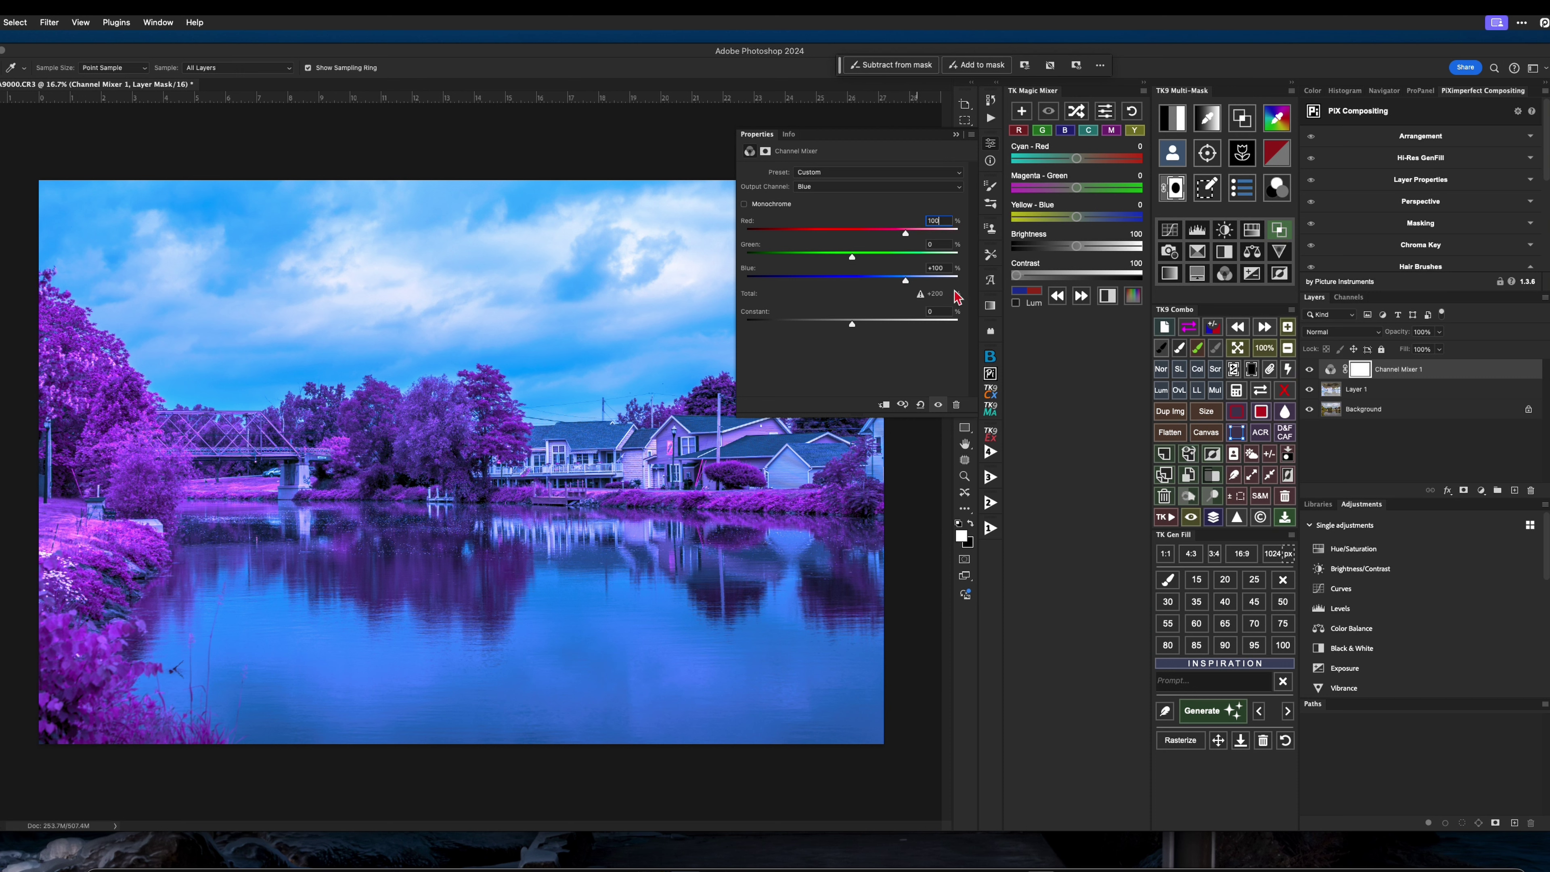
left_click(948, 266)
type("0")
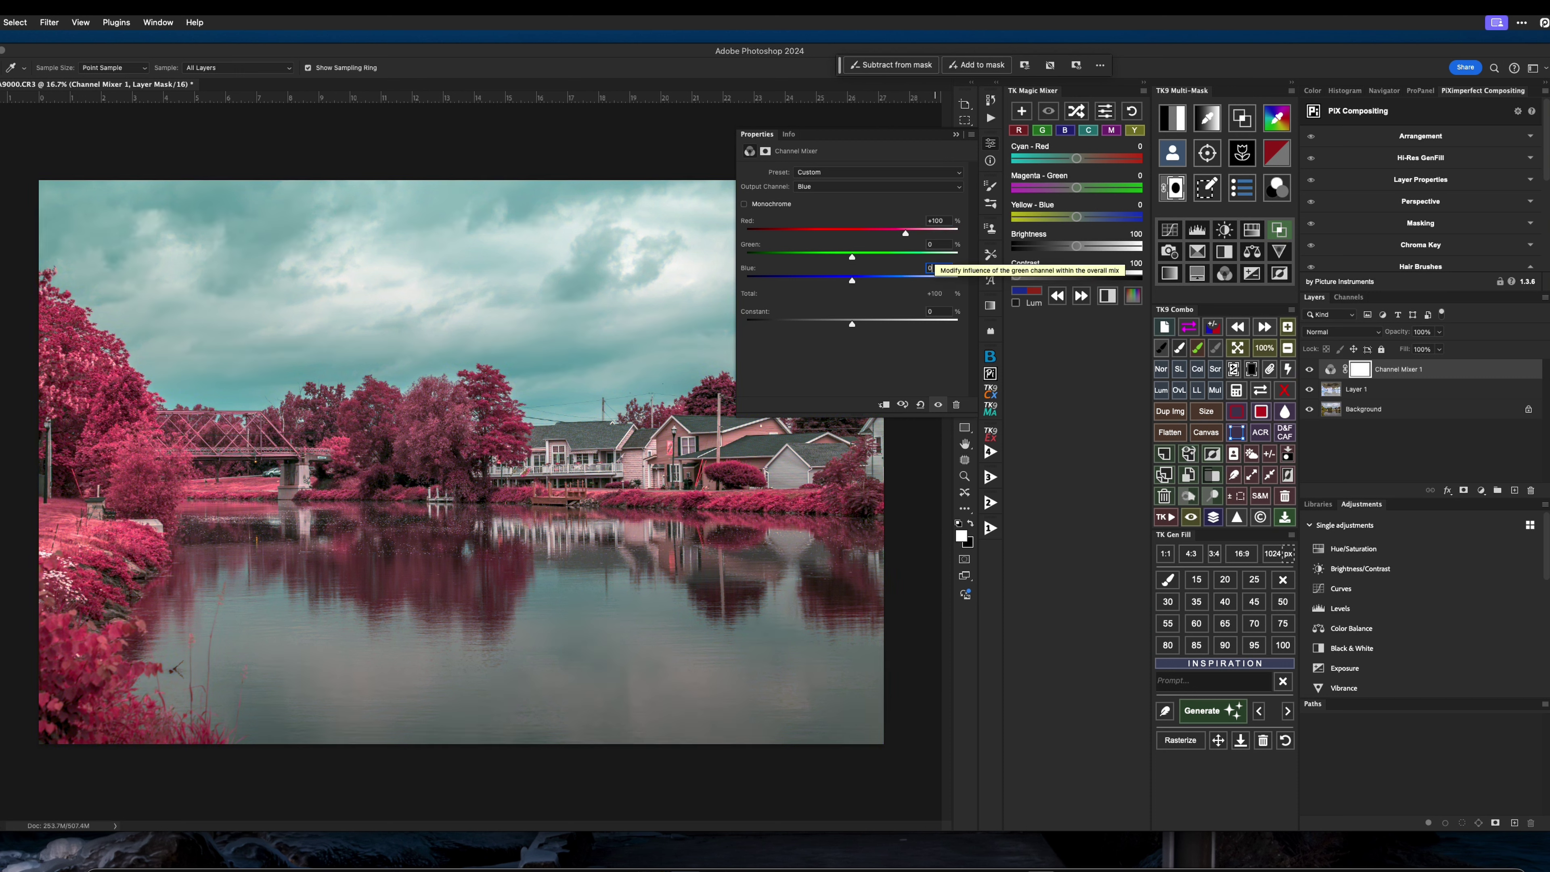
left_click(956, 134)
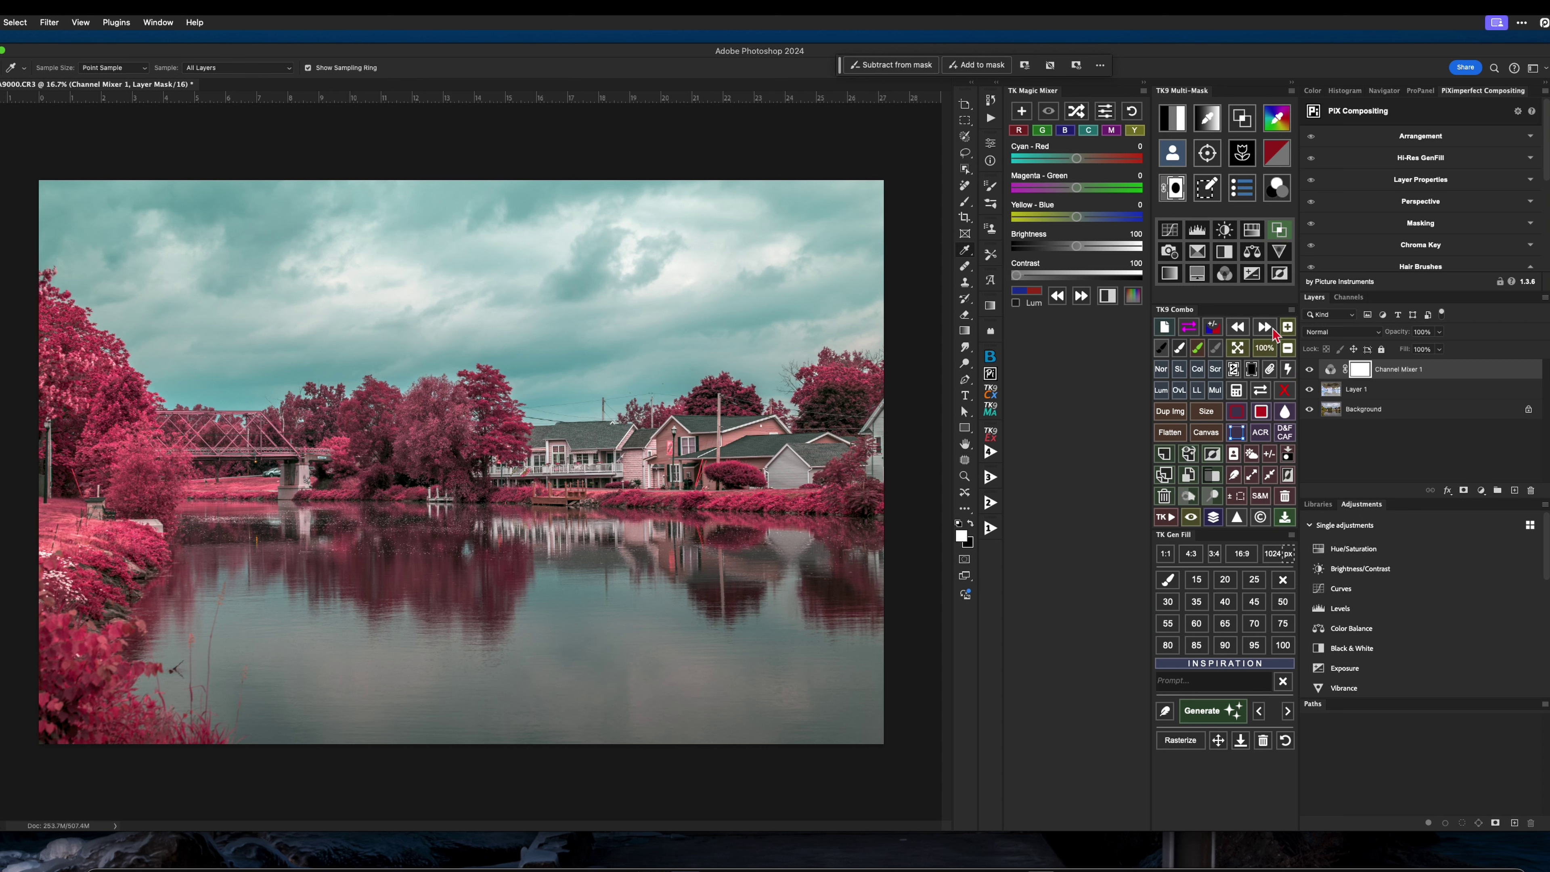
left_click(159, 25)
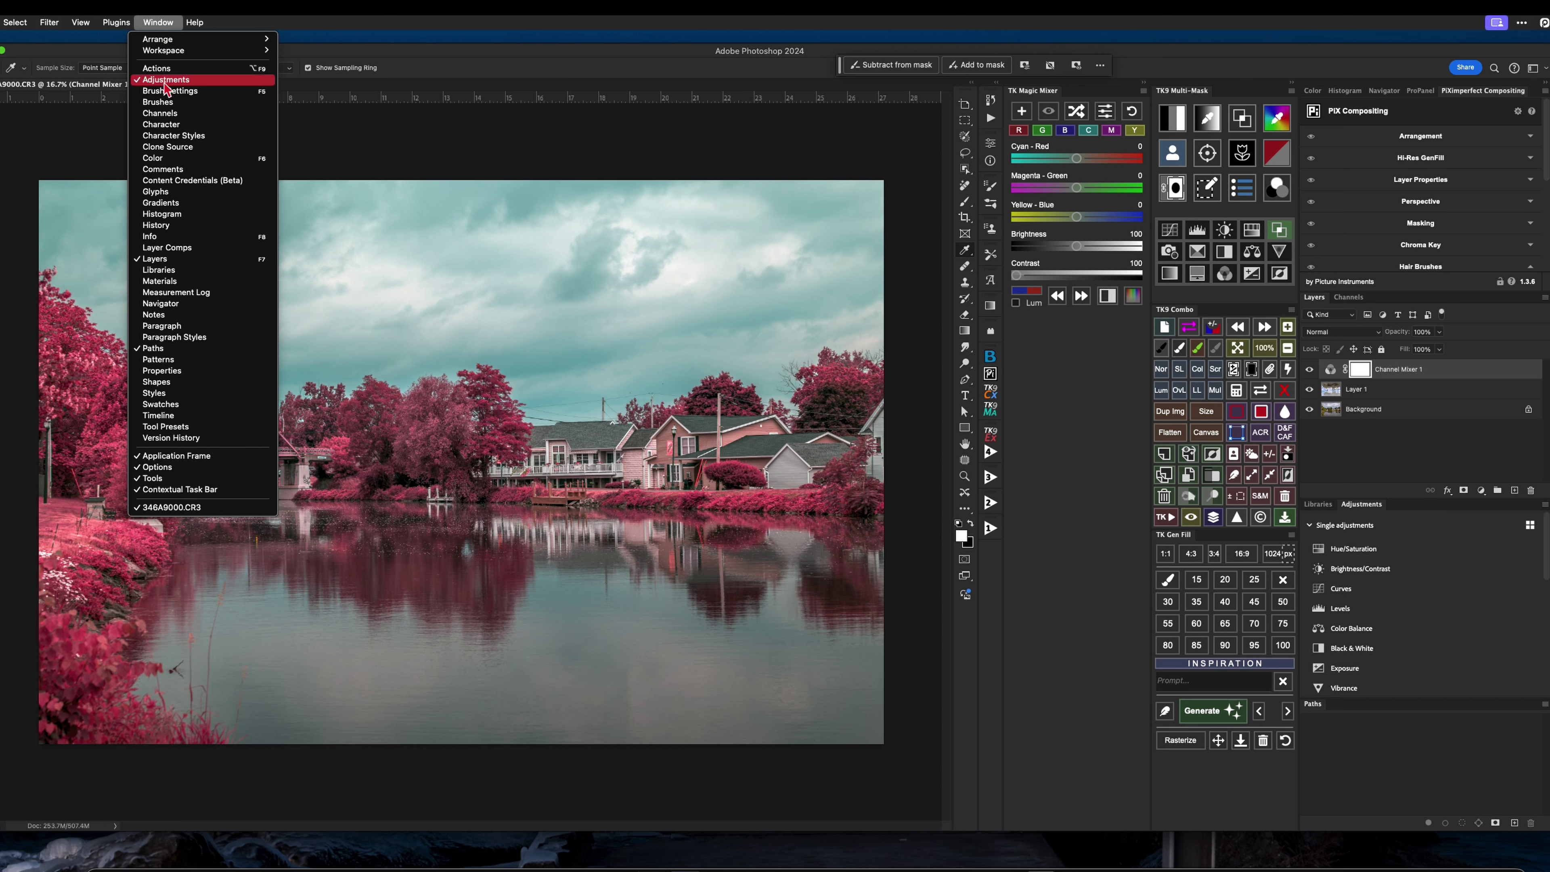
left_click(501, 76)
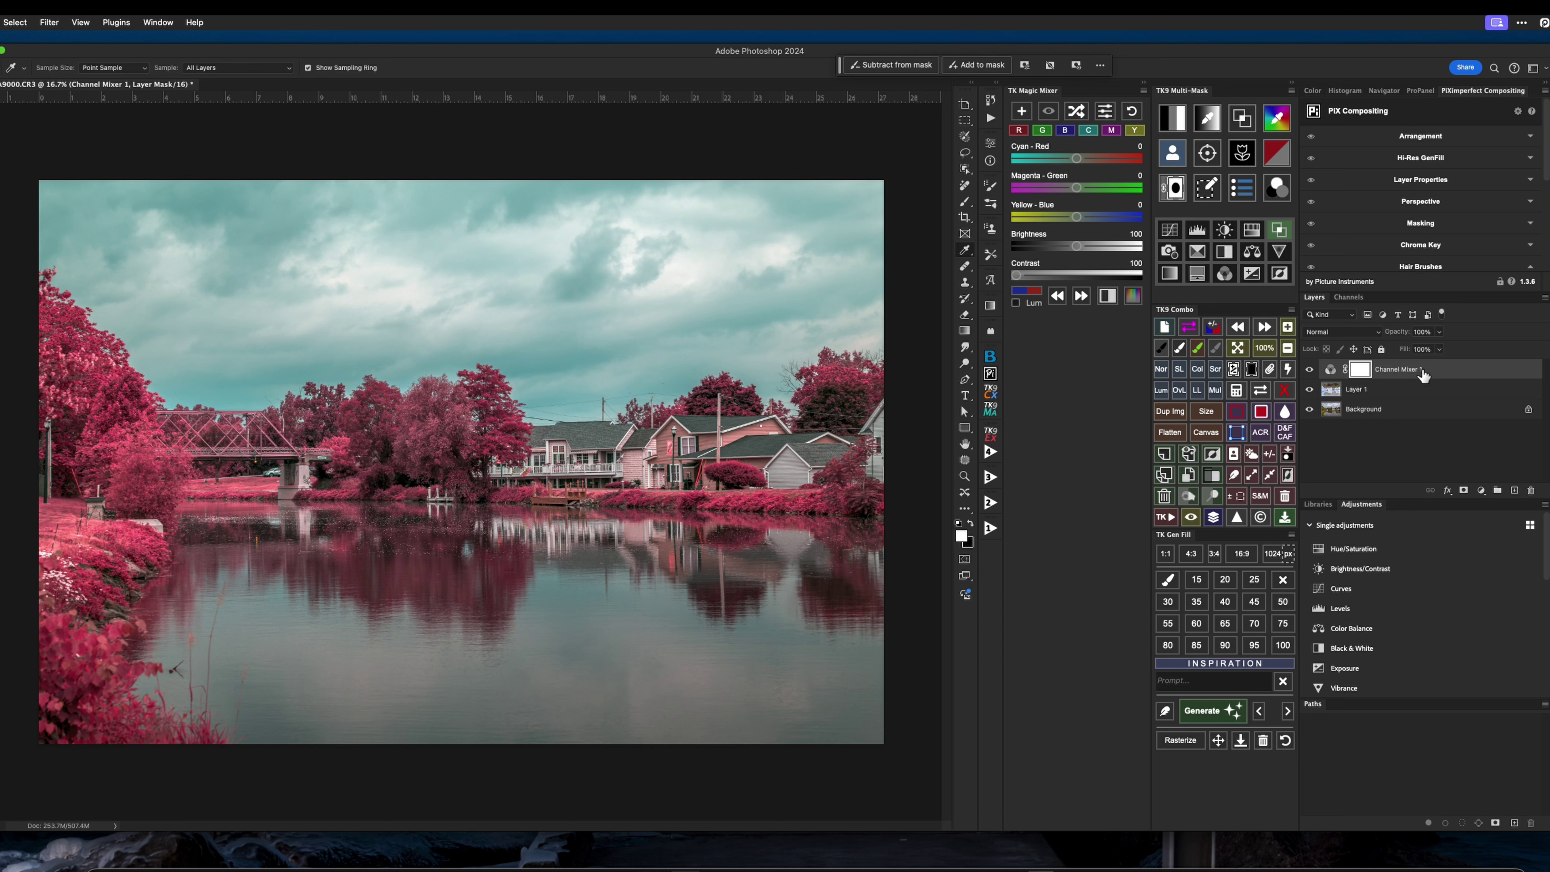
- Add a Hue/Saturation adjustment layer above the Channel Mixer and shift the Reds toward magenta, fine-tuning their saturation
left_click(1358, 551)
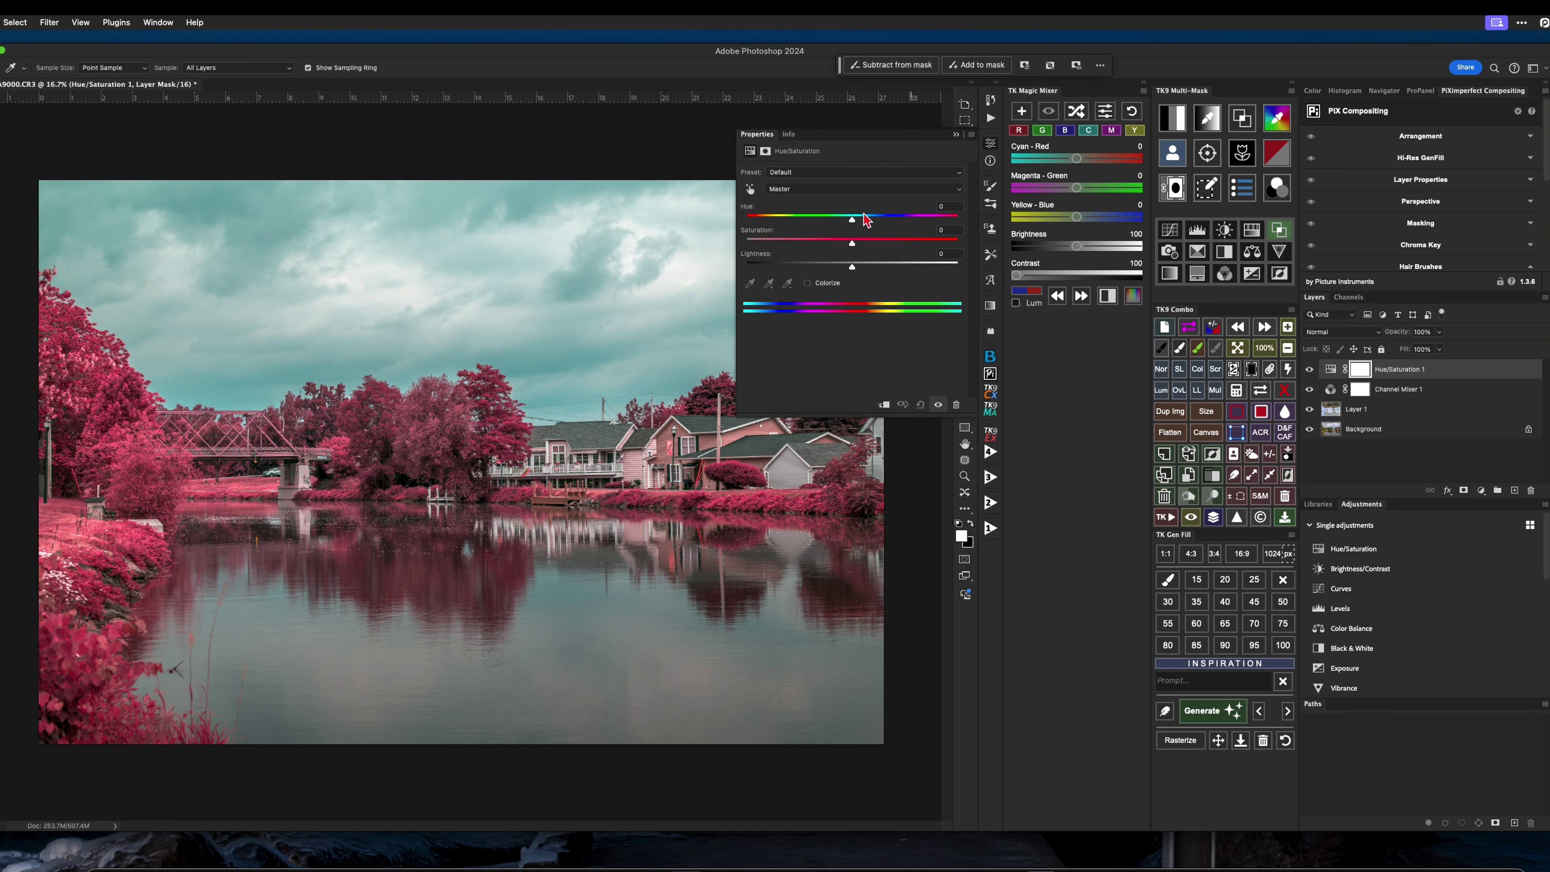
left_click(807, 188)
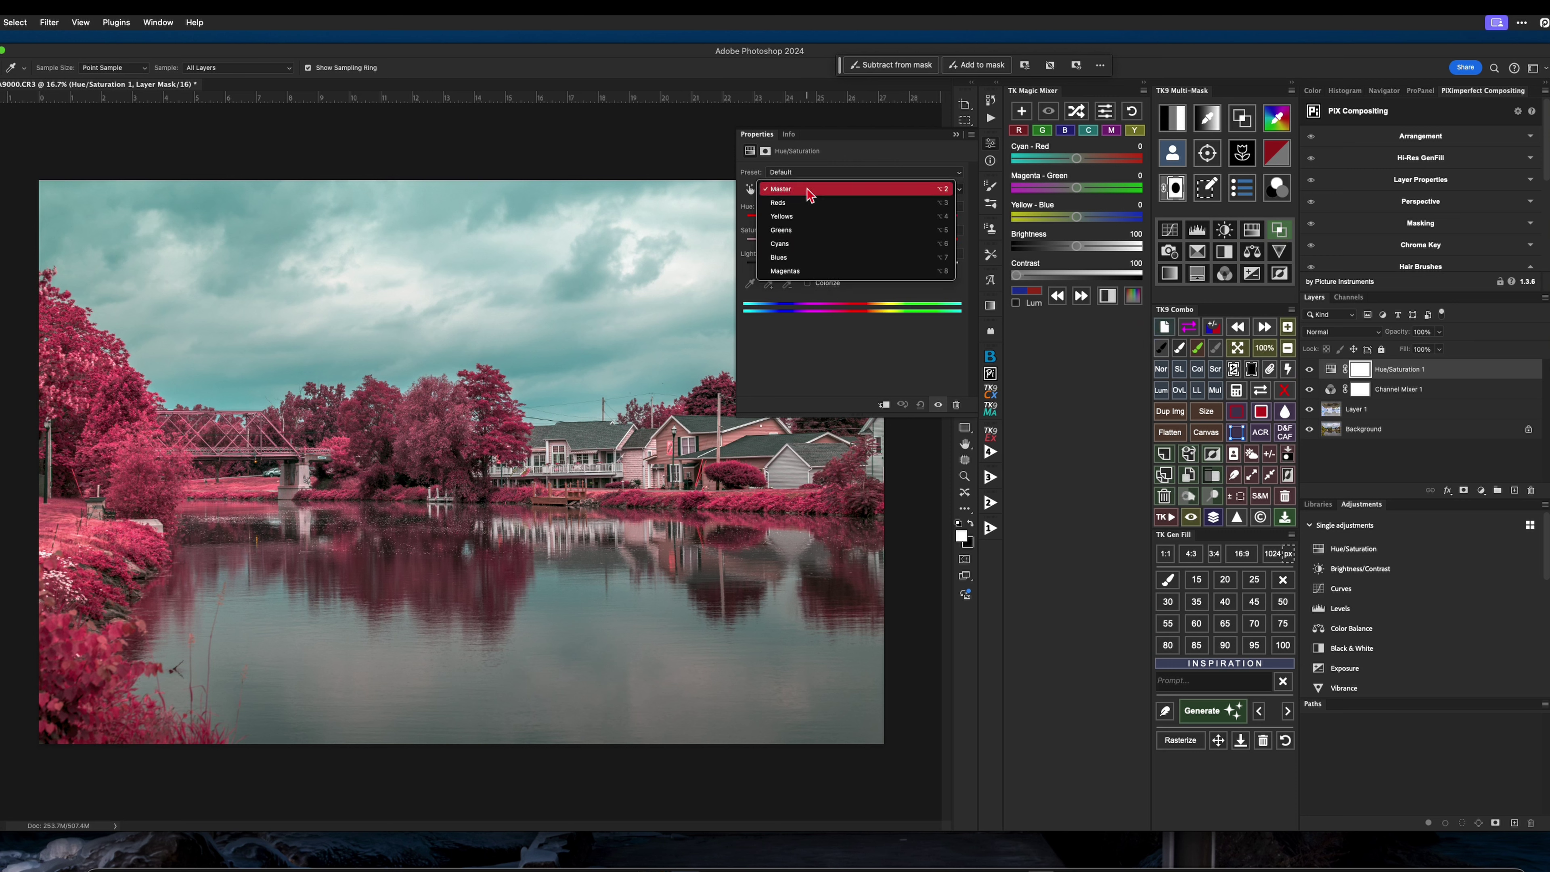
left_click(787, 208)
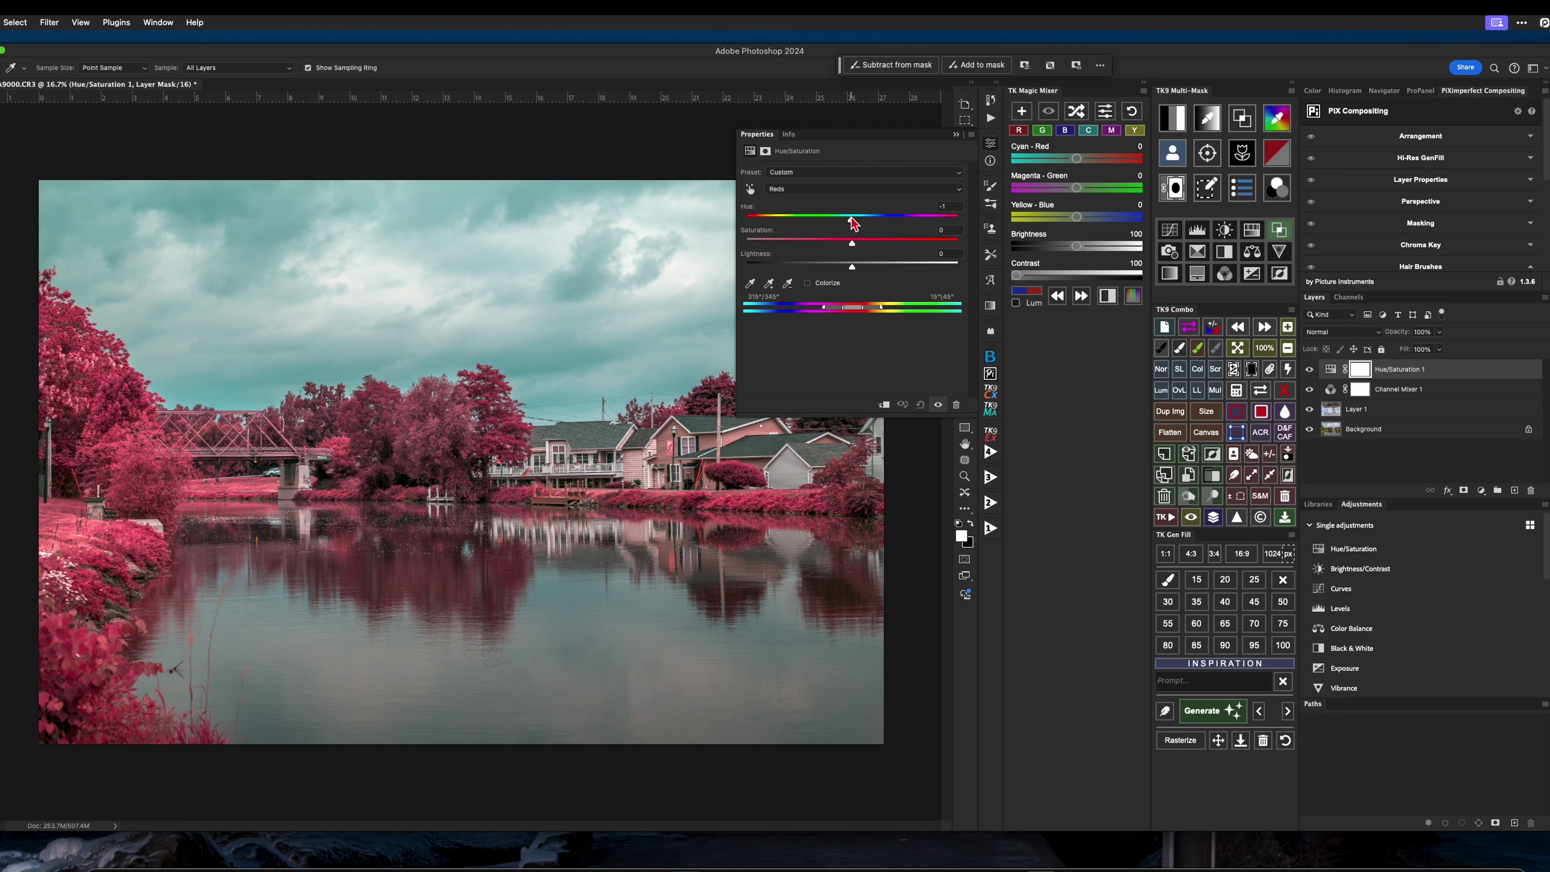
left_click_drag(850, 218, 831, 216)
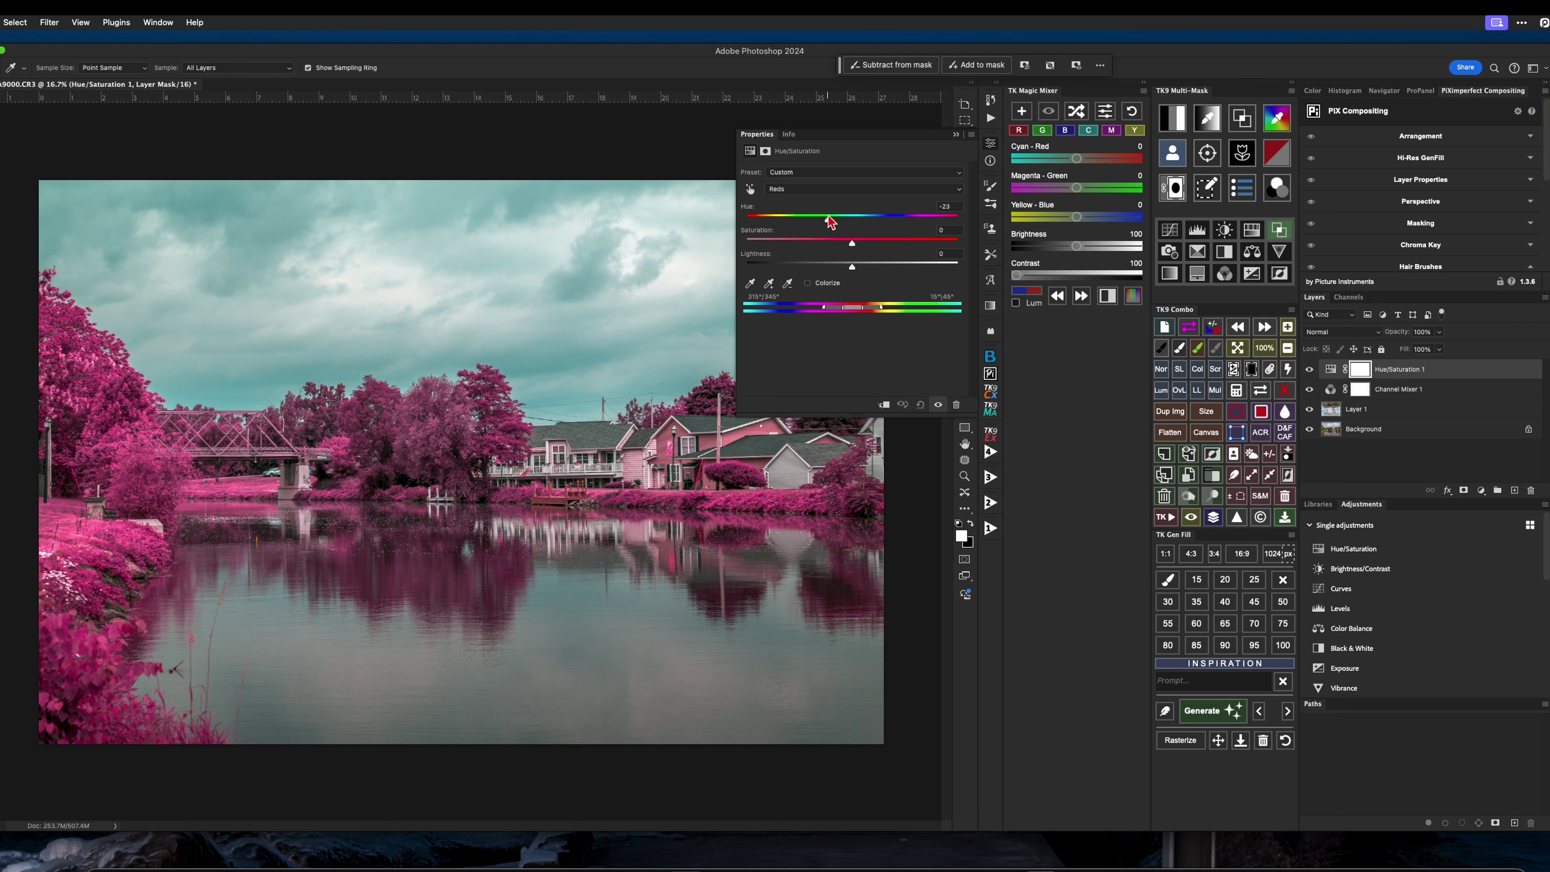
left_click_drag(834, 221, 837, 218)
mouse_move(852, 244)
left_mouse_down()
mouse_move(866, 247)
mouse_move(853, 272)
left_mouse_up()
- Fine-tune the Cyans range in the Hue/Saturation adjustment, starting with its hue
left_click(812, 189)
left_click(792, 244)
left_click(820, 190)
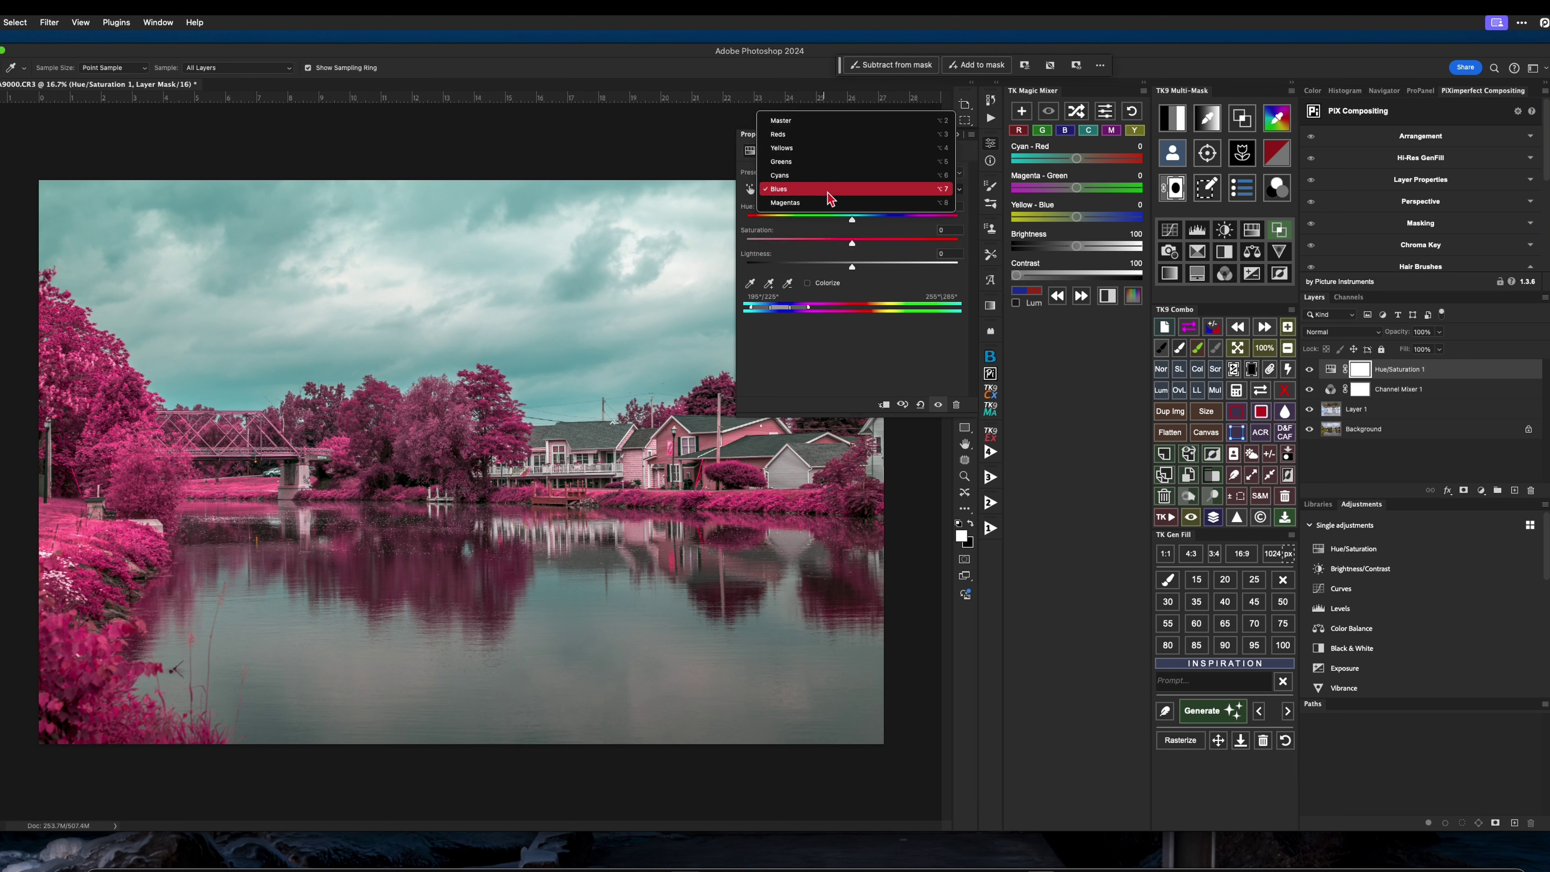
left_click(802, 179)
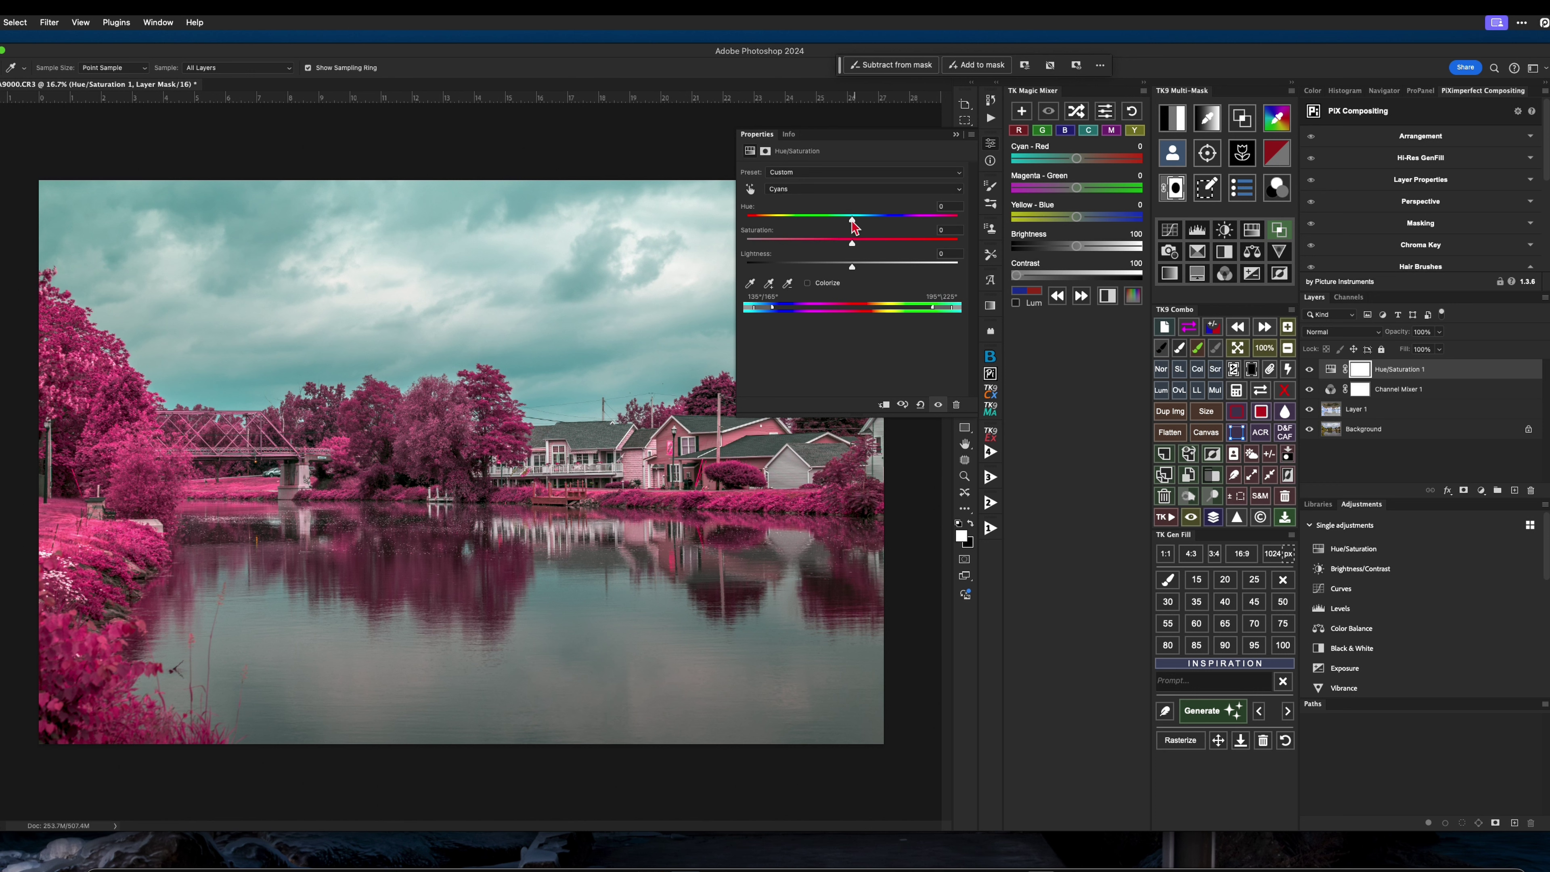
left_click_drag(853, 222, 861, 267)
left_click(955, 134)
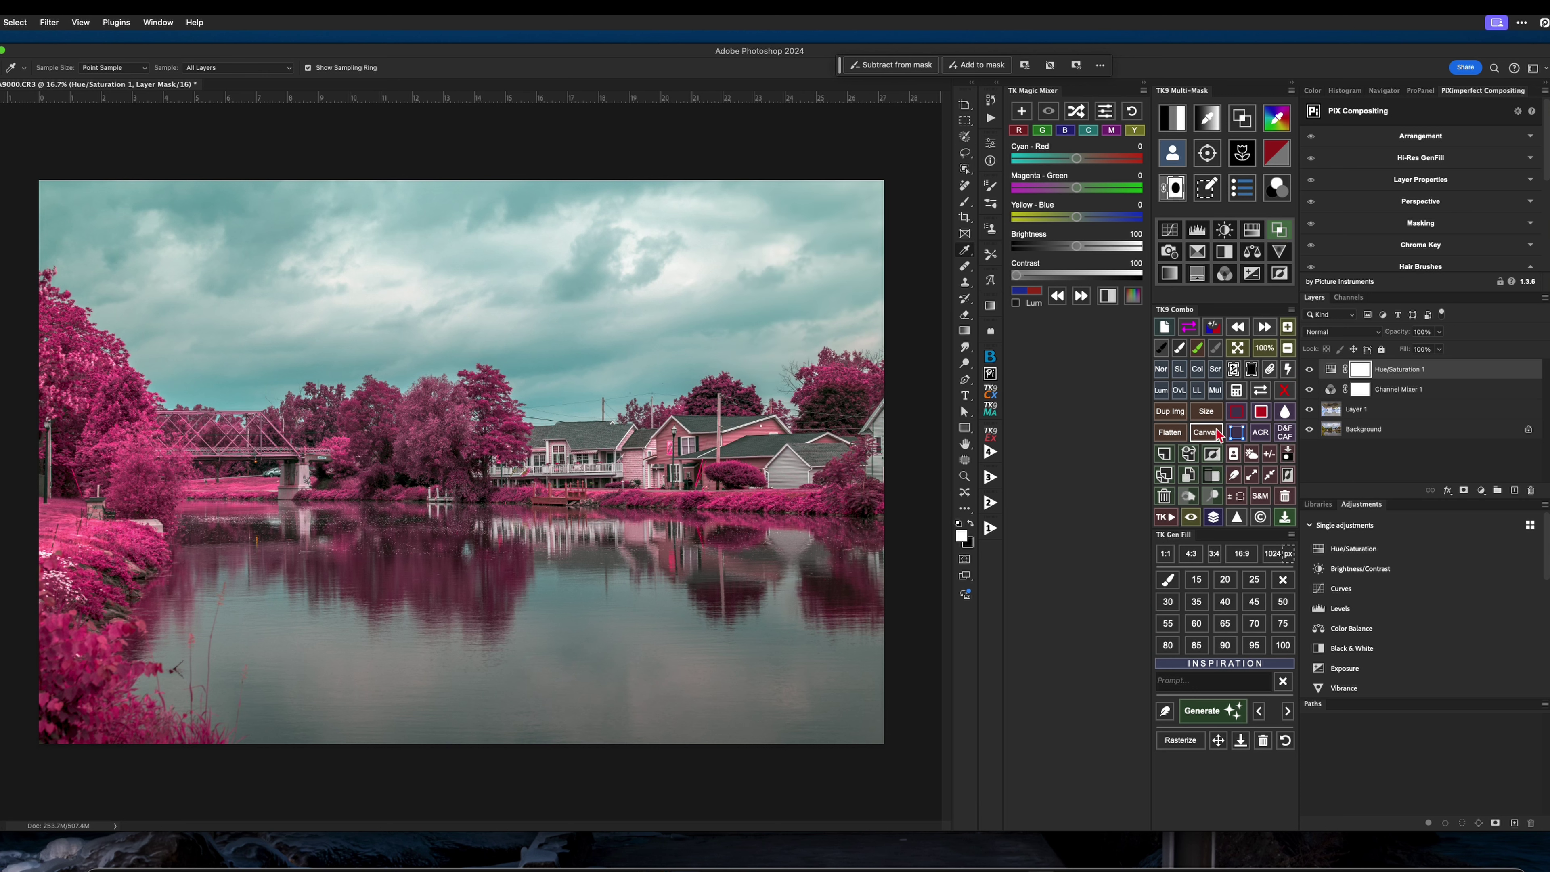
- Compare the original photo with the edited result by isolating the Background layer and restoring the other layers twice
left_click(1310, 429, "alt")
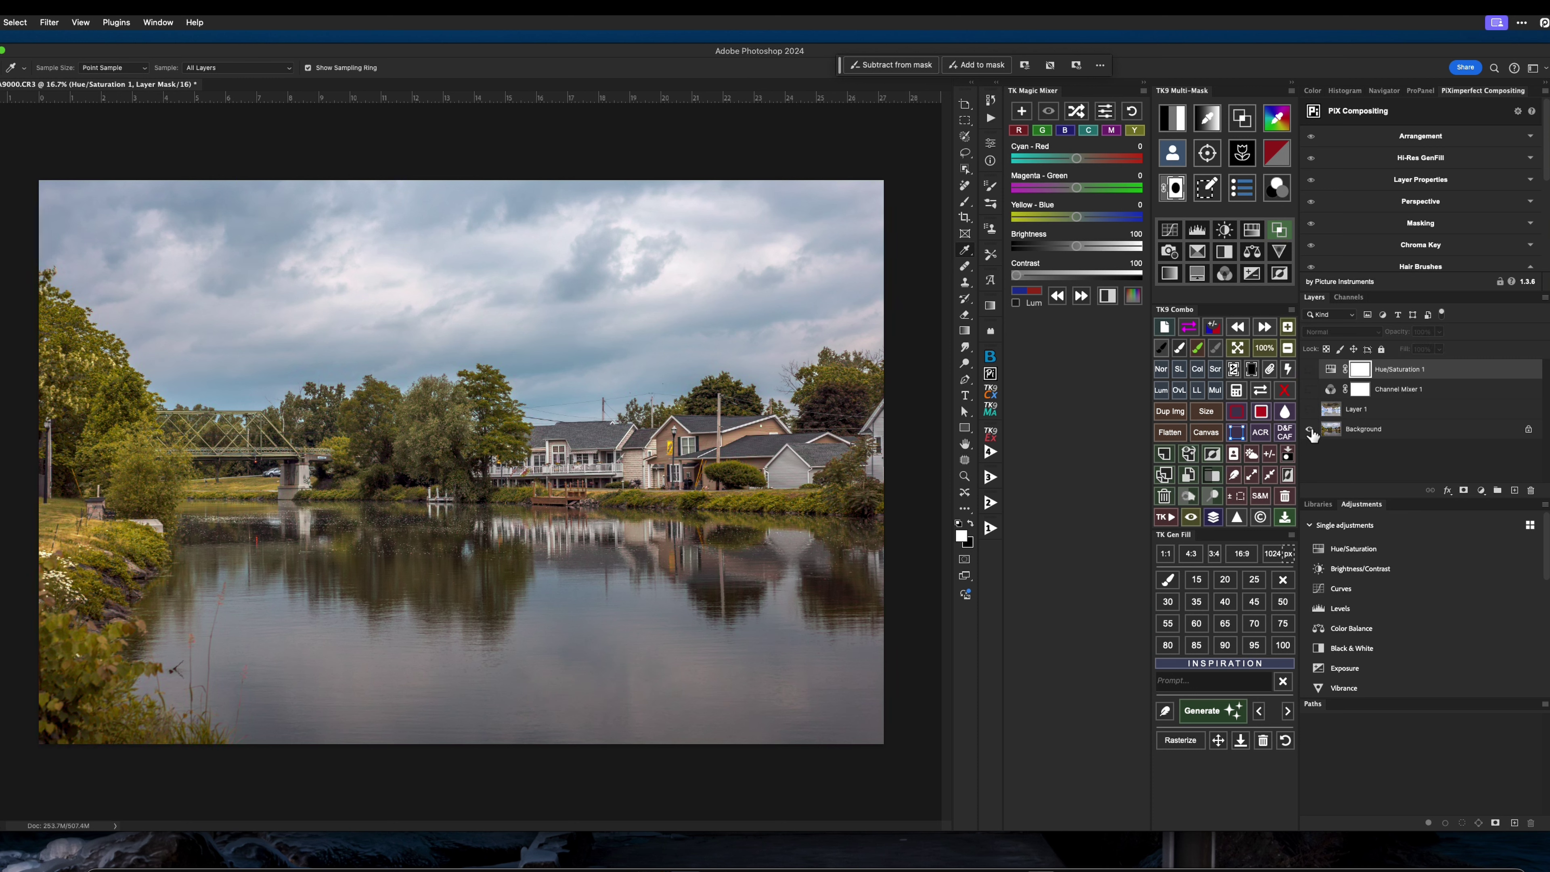
left_click(1309, 430, "alt")
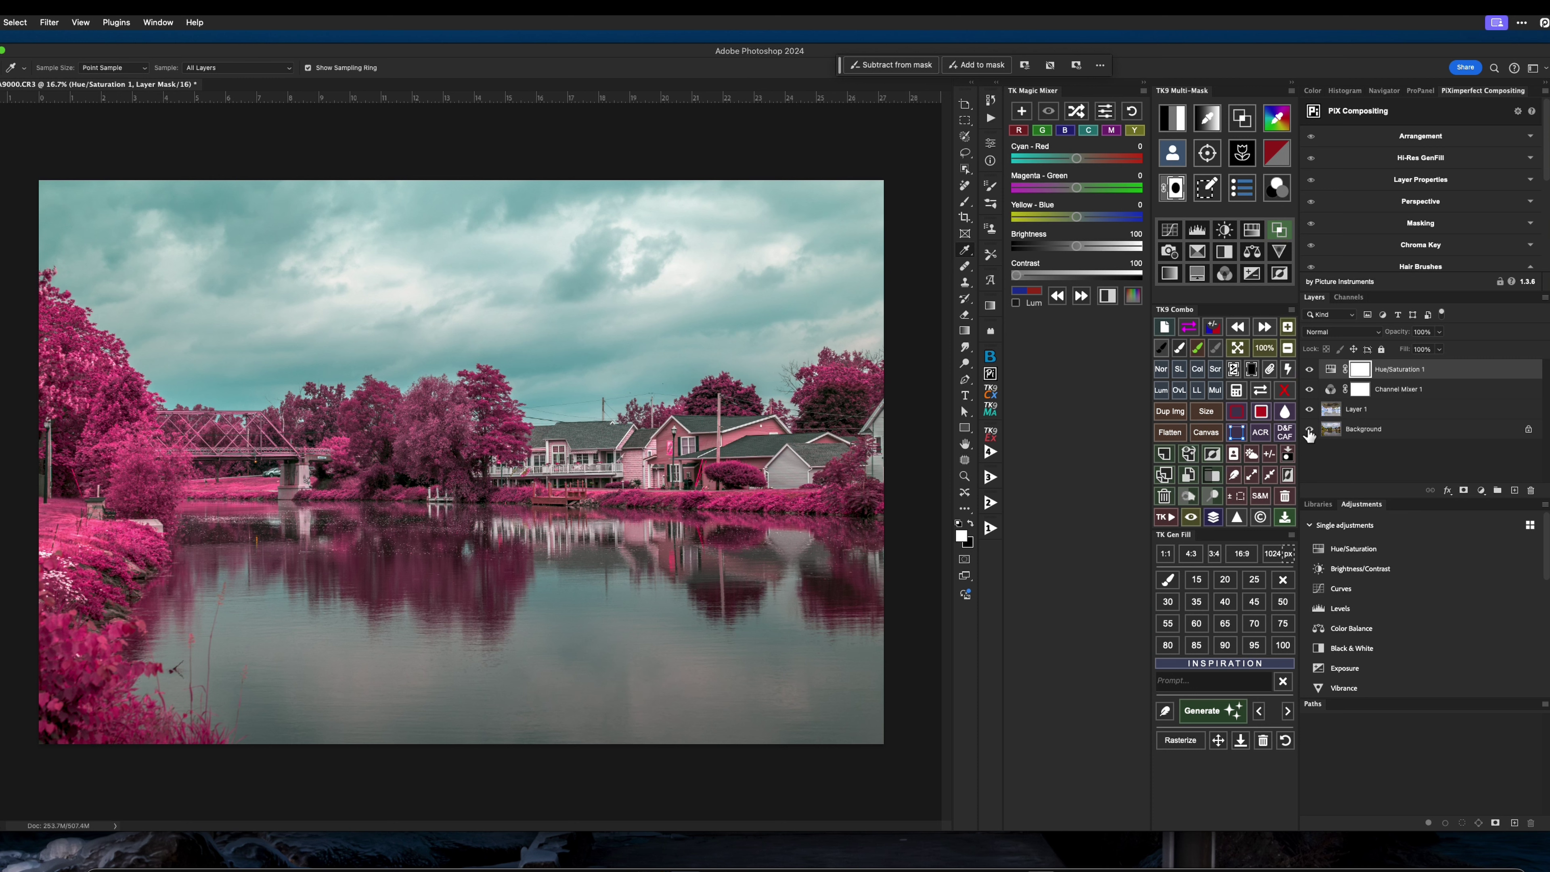
left_click(1310, 431, "alt")
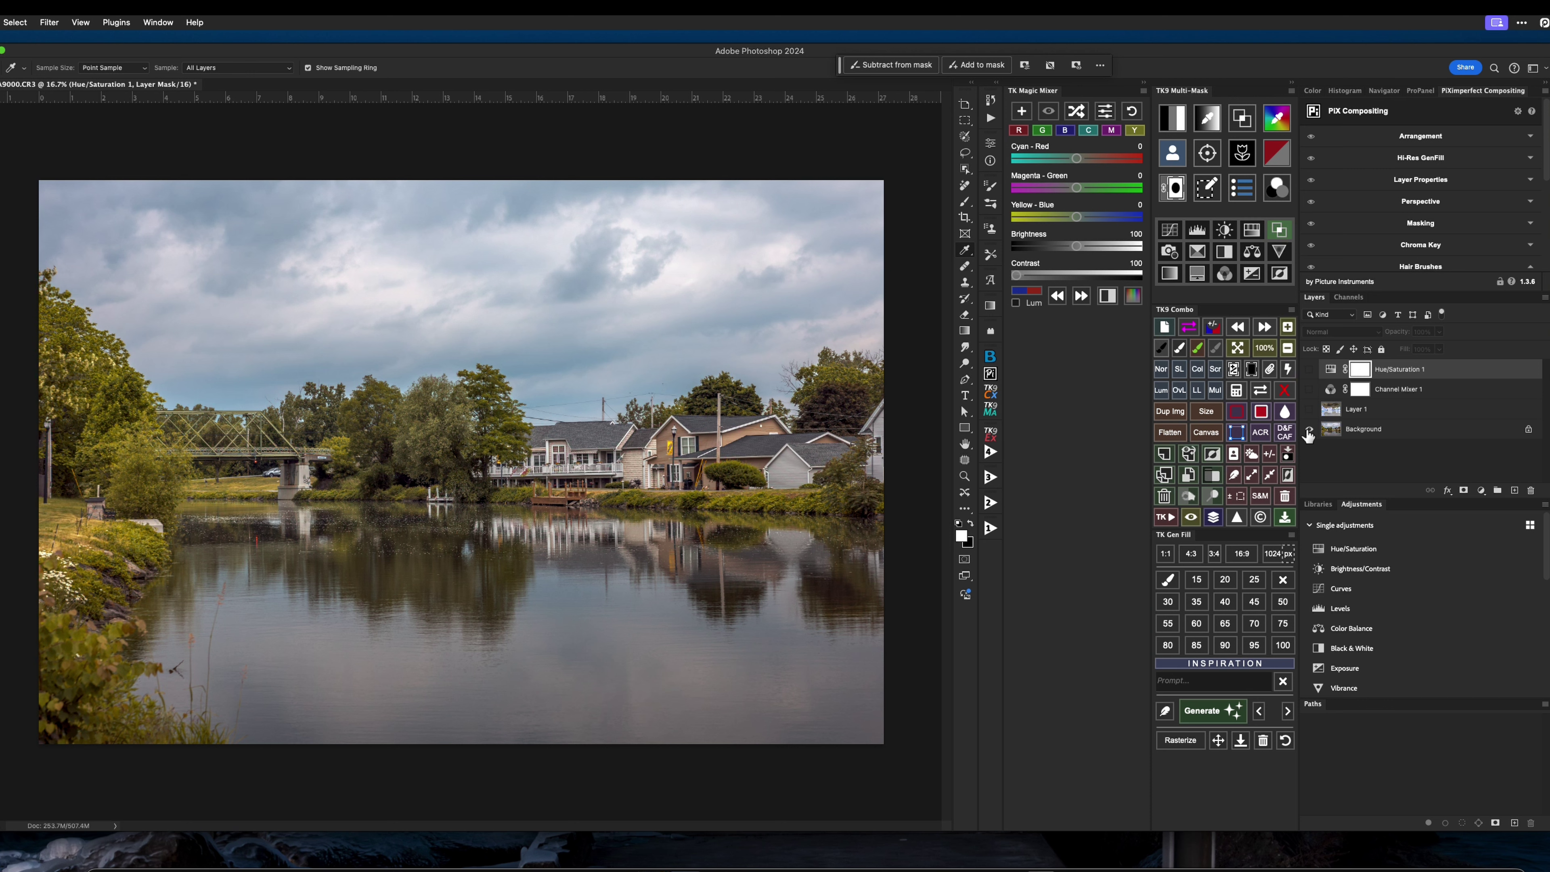
left_click(1310, 430, "alt")
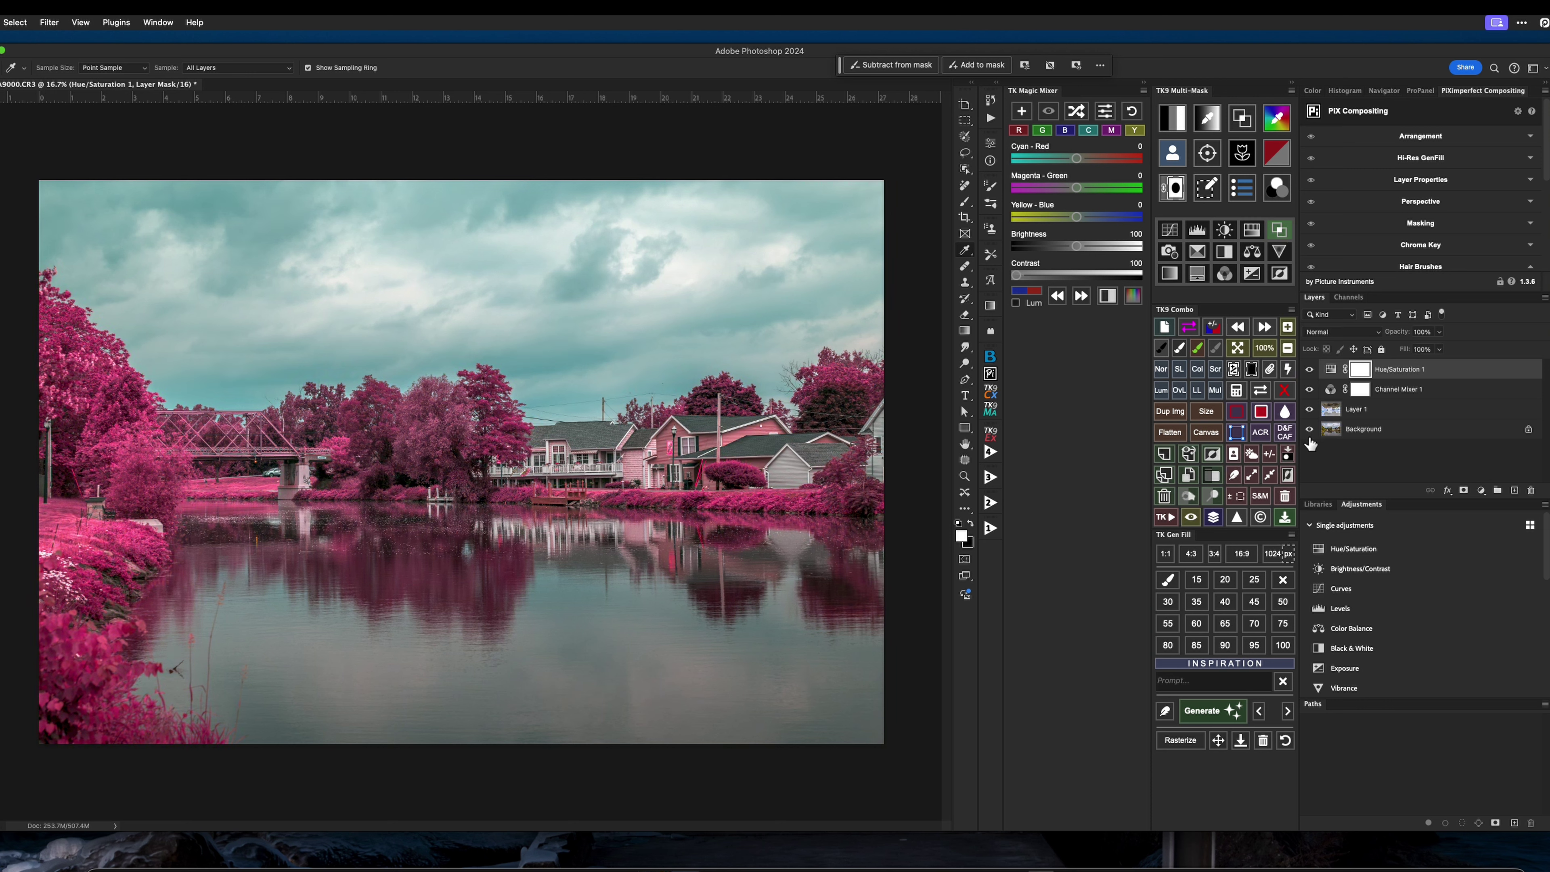